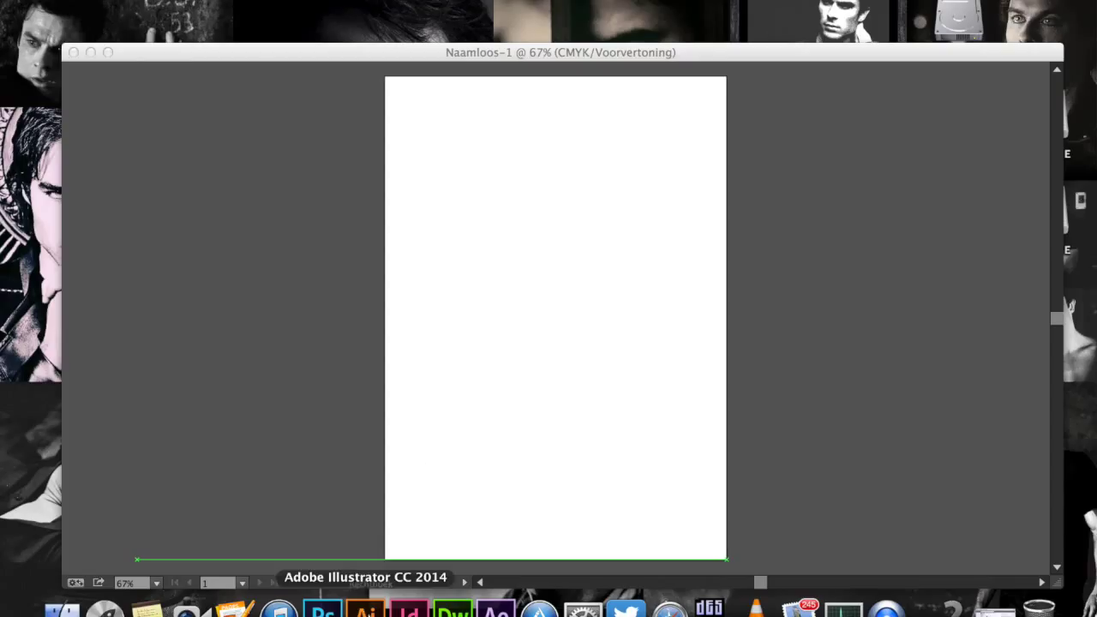
Bring Illustrator to the front, showing the blank Naamloos-1 CMYK document
{"action": "left_click", "coordinate": [365, 610]}
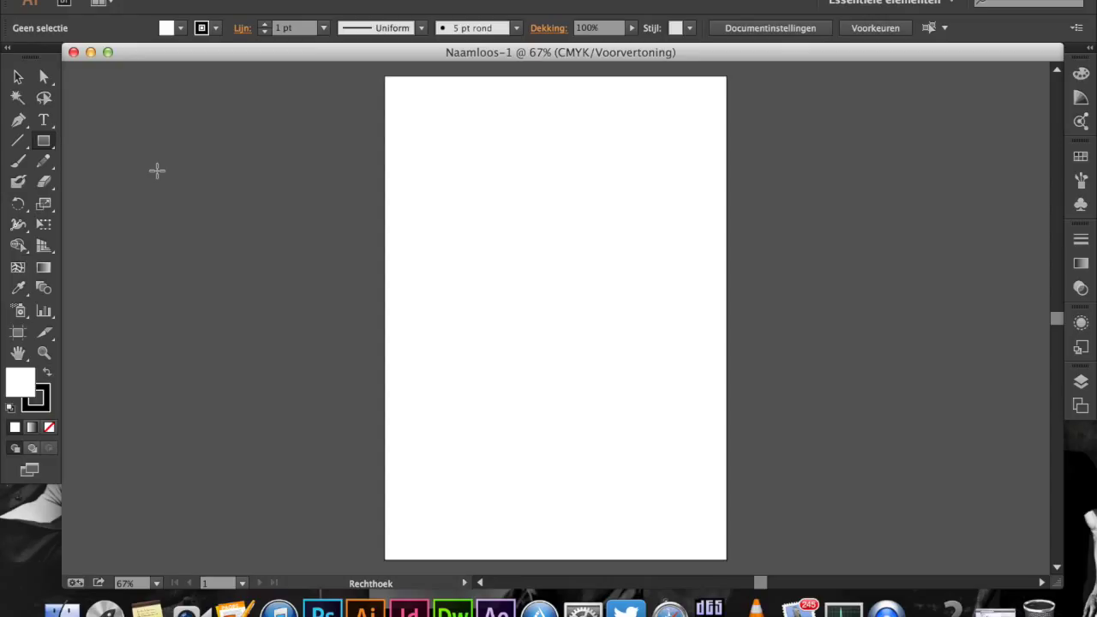
With the Ellipse tool, draw a circle about 132 mm across in the artboard's upper half
{"action": "left_click", "coordinate": [48, 144]}
{"action": "left_click_drag", "start_coordinate": [47, 145], "coordinate": [126, 178]}
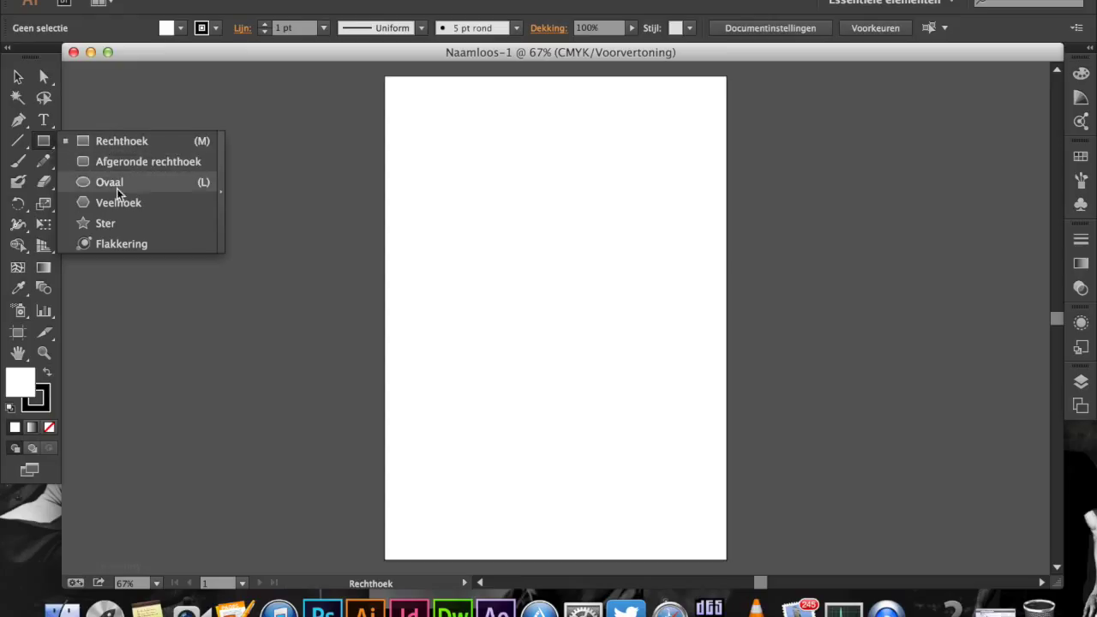
{"action": "left_click_drag", "start_coordinate": [104, 187], "coordinate": [103, 185]}
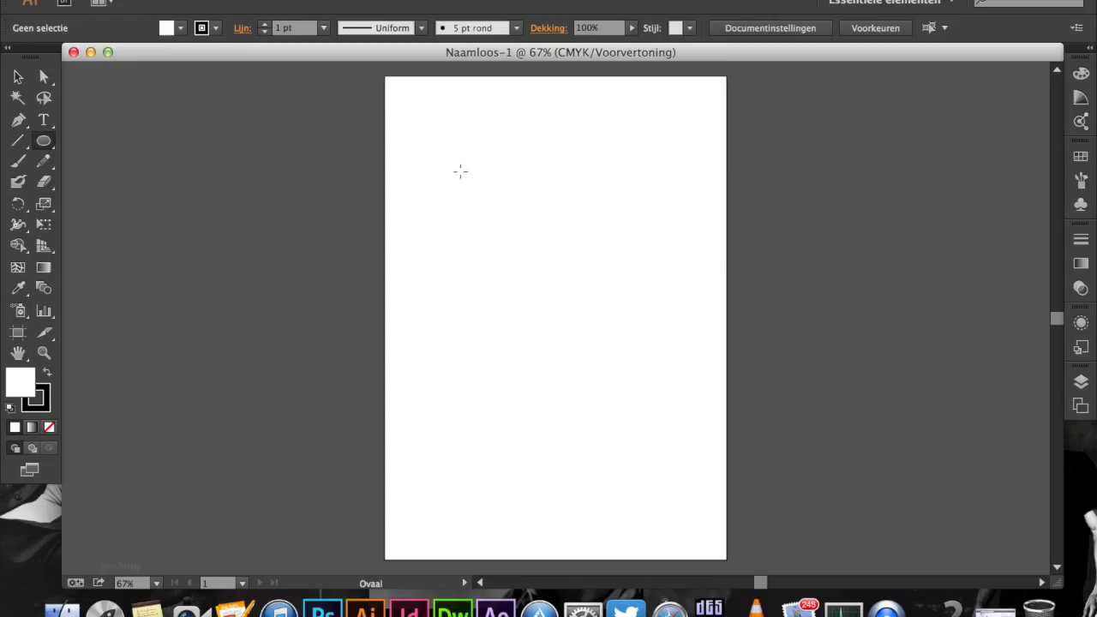
{"action": "left_click_drag", "start_coordinate": [463, 180], "coordinate": [664, 396]}
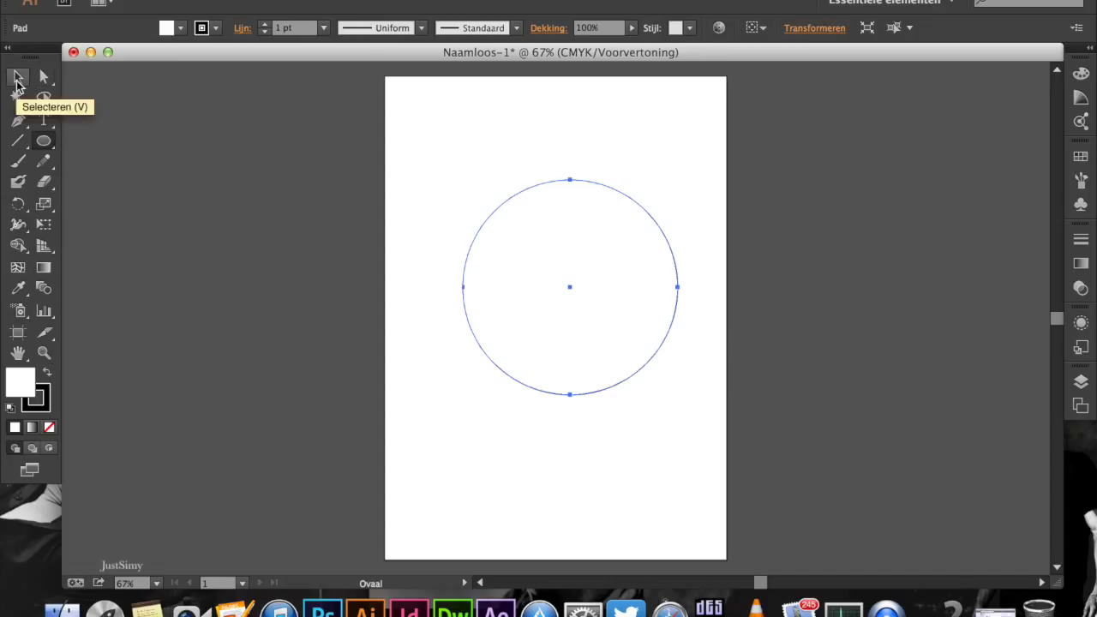
Nudge the circle slightly up and left with the Selection tool
{"action": "left_click", "coordinate": [18, 79]}
{"action": "left_click_drag", "start_coordinate": [515, 290], "coordinate": [494, 279]}
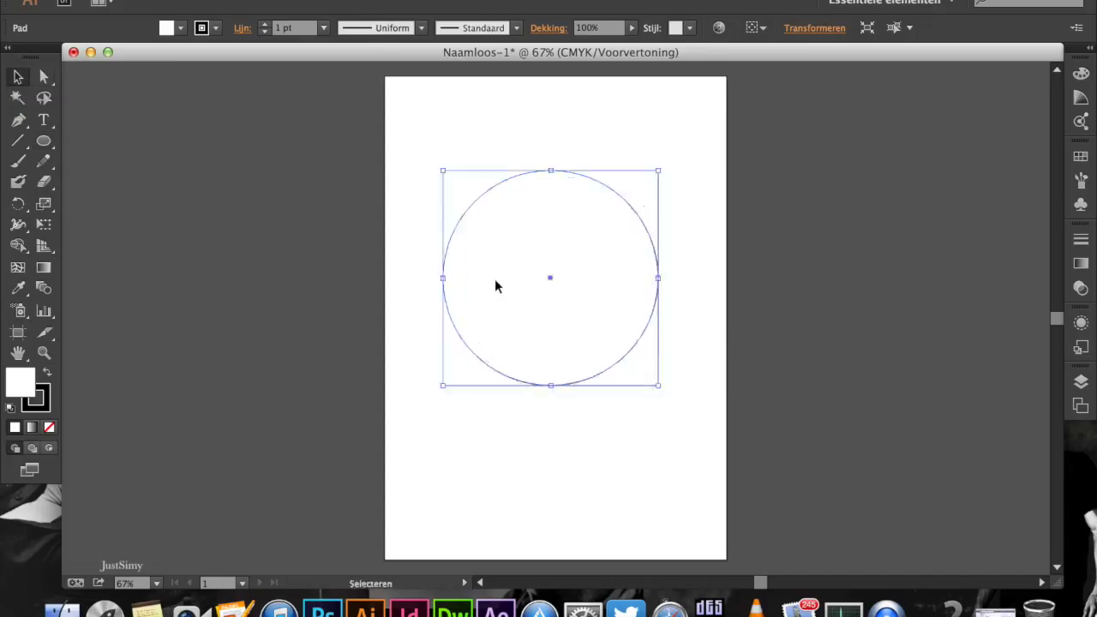
{"action": "left_click", "coordinate": [590, 453]}
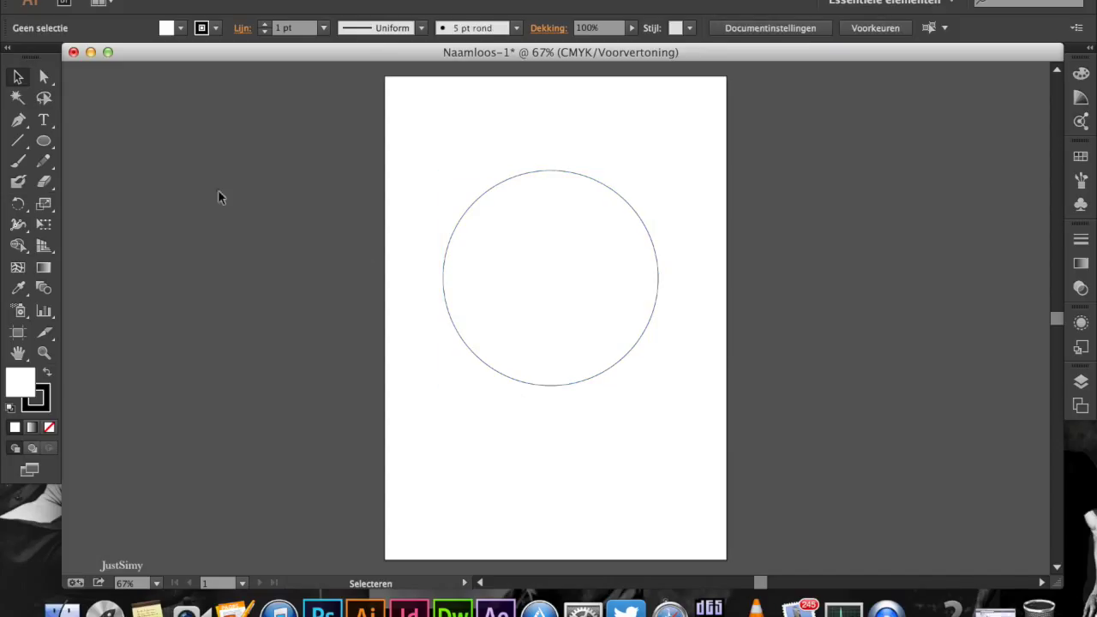
Give the circle a CMYK-rood stroke and fill, then deselect it
{"action": "left_click", "coordinate": [504, 188]}
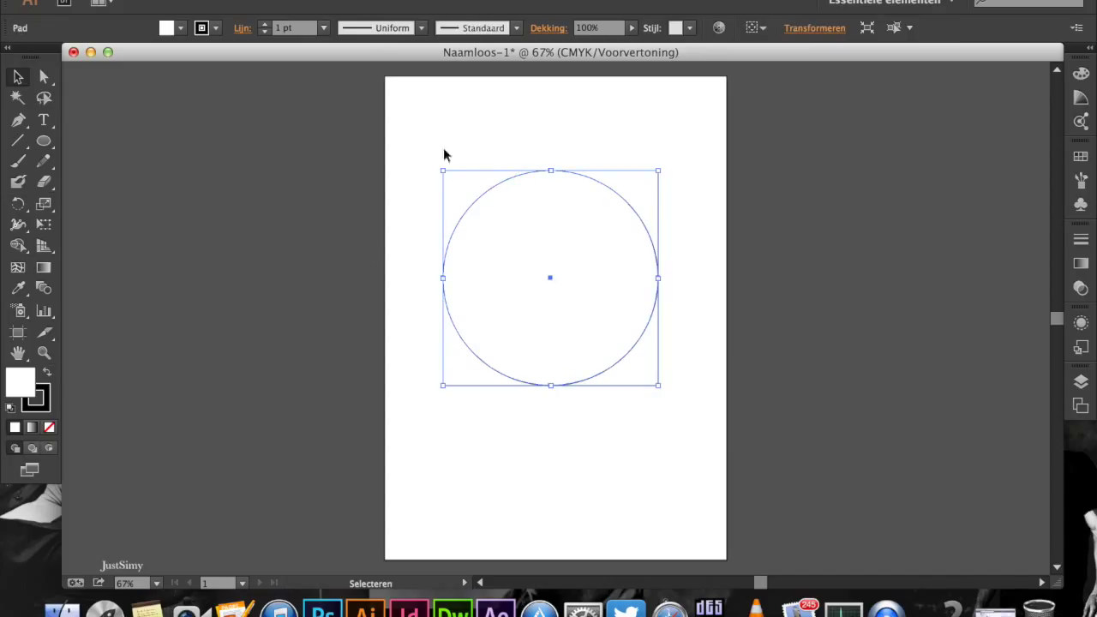
{"action": "left_click", "coordinate": [215, 28]}
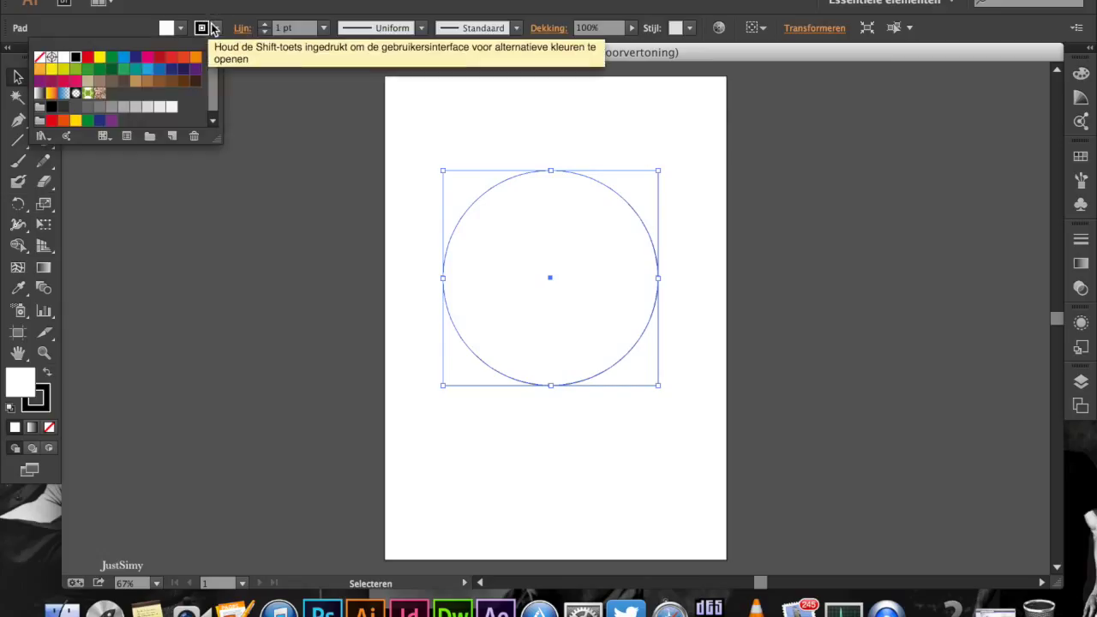
{"action": "left_click", "coordinate": [89, 58]}
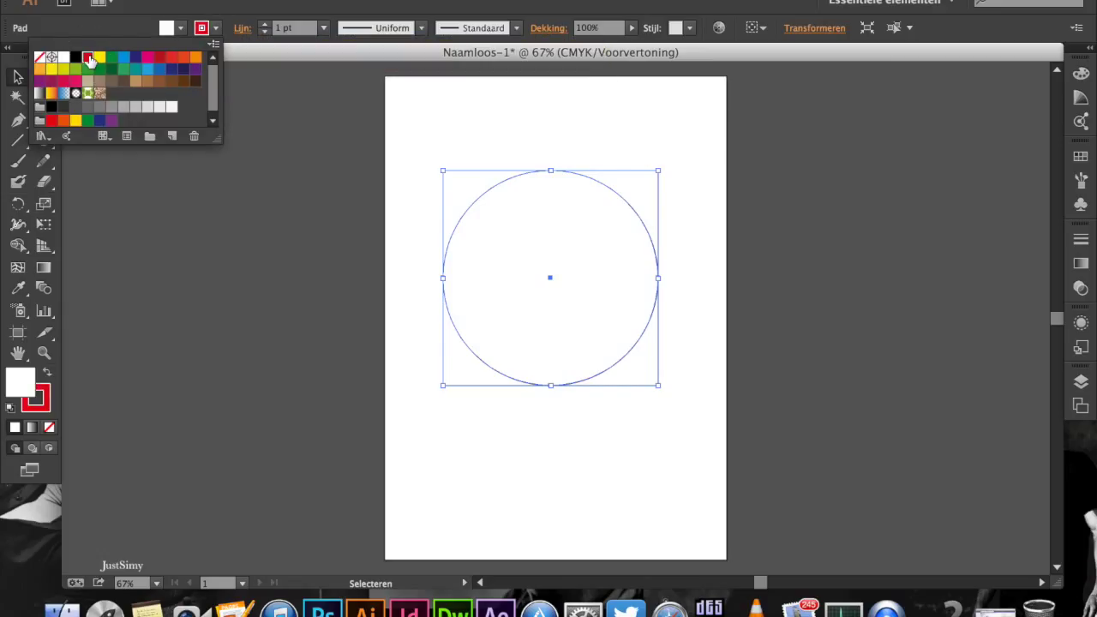
{"action": "left_click", "coordinate": [178, 32]}
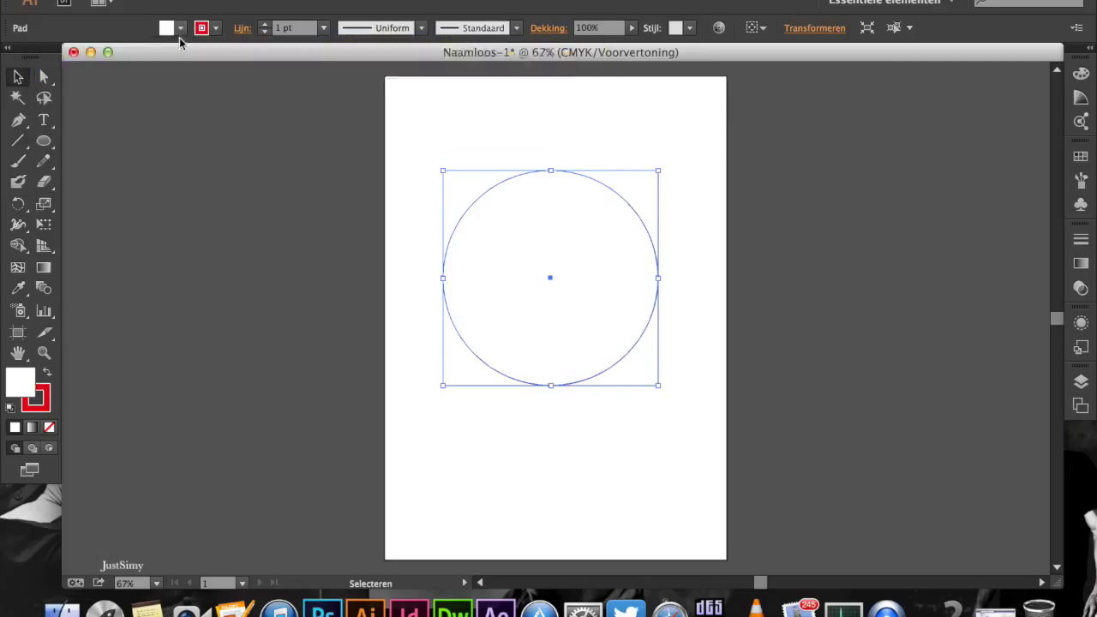
{"action": "left_click", "coordinate": [175, 33]}
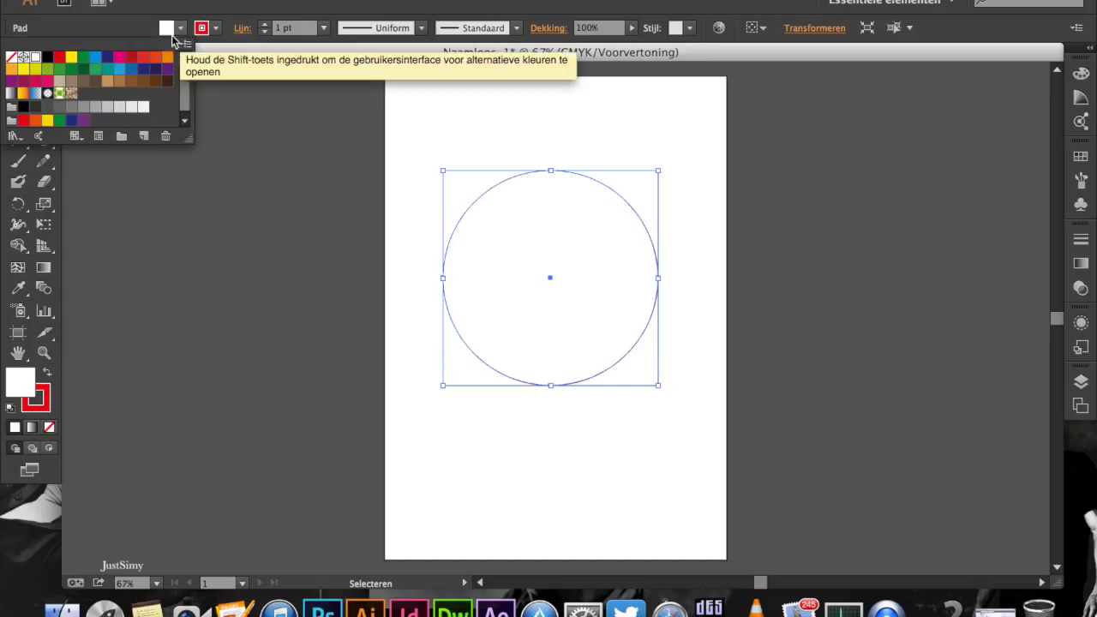
{"action": "left_click", "coordinate": [65, 56]}
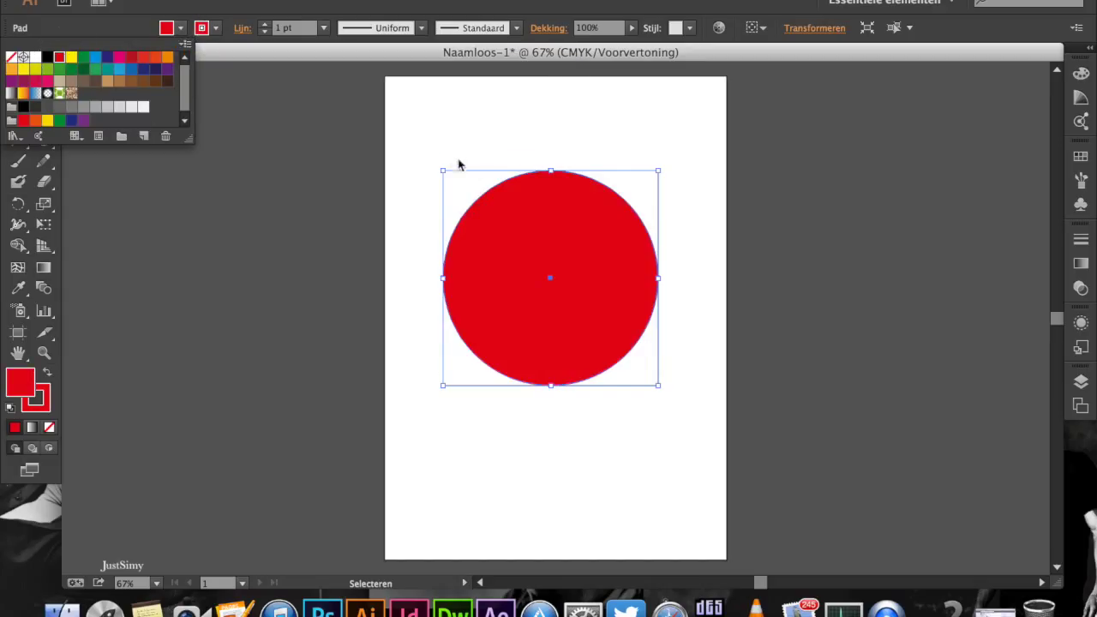
{"action": "left_click", "coordinate": [731, 367]}
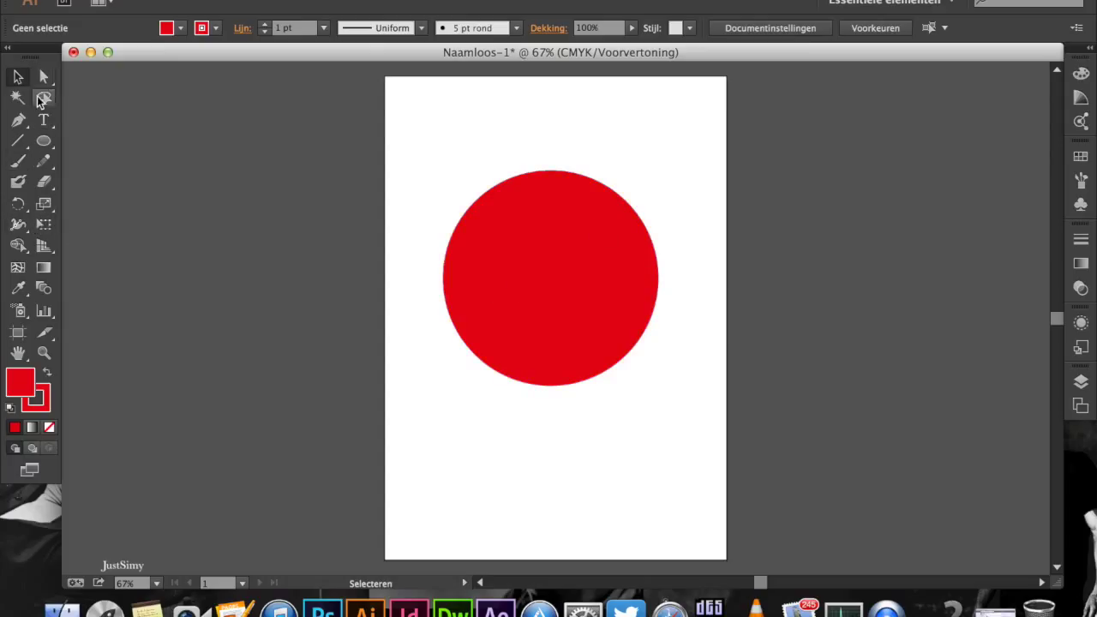
With the Pen tool, draw a closed six-corner zig-zag bolt from above the circle down across it
{"action": "left_click", "coordinate": [18, 120]}
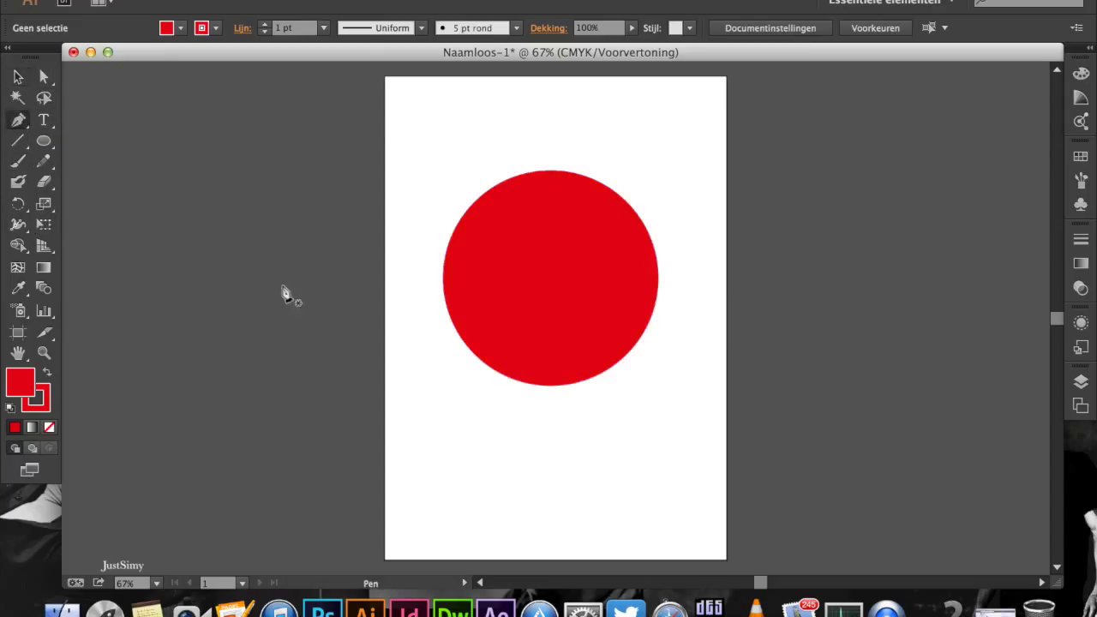
{"action": "left_click", "coordinate": [581, 154]}
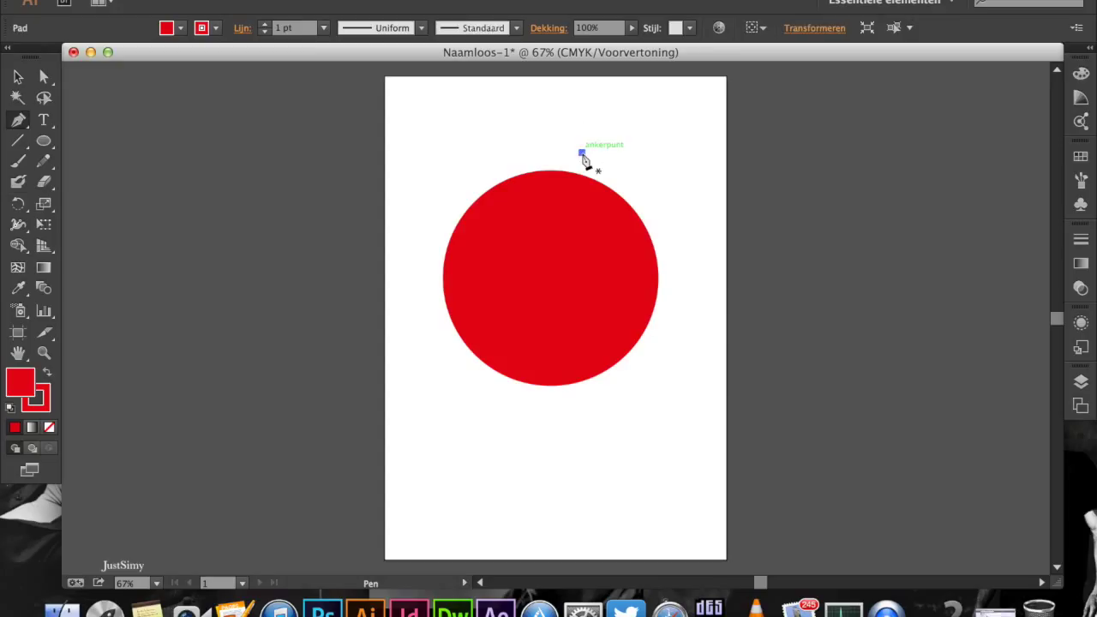
{"action": "left_click", "coordinate": [527, 249]}
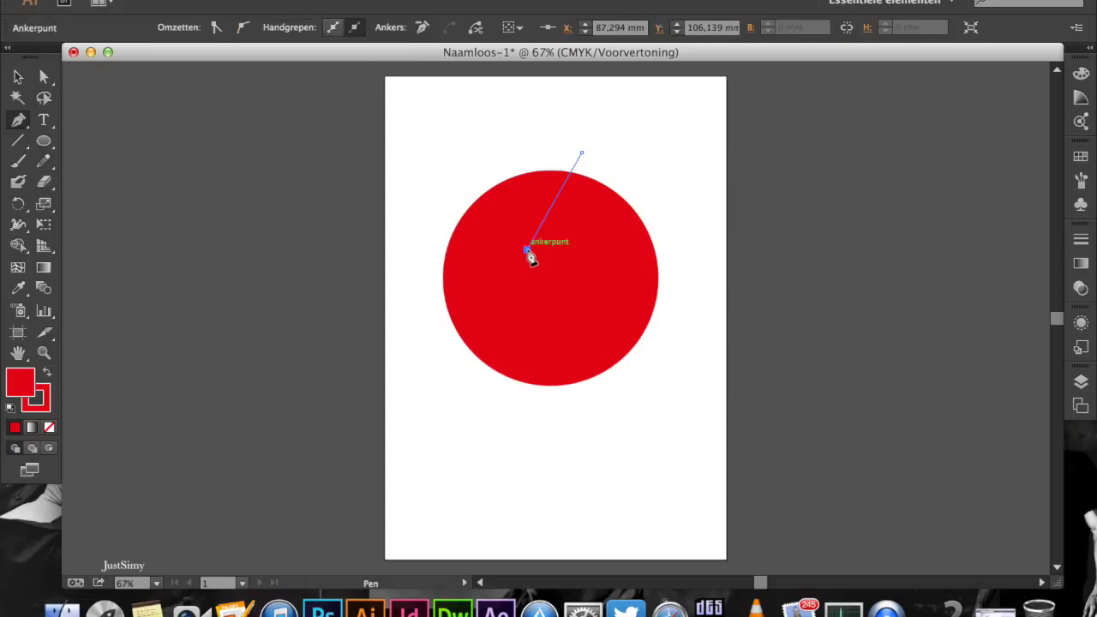
{"action": "left_click", "coordinate": [574, 245]}
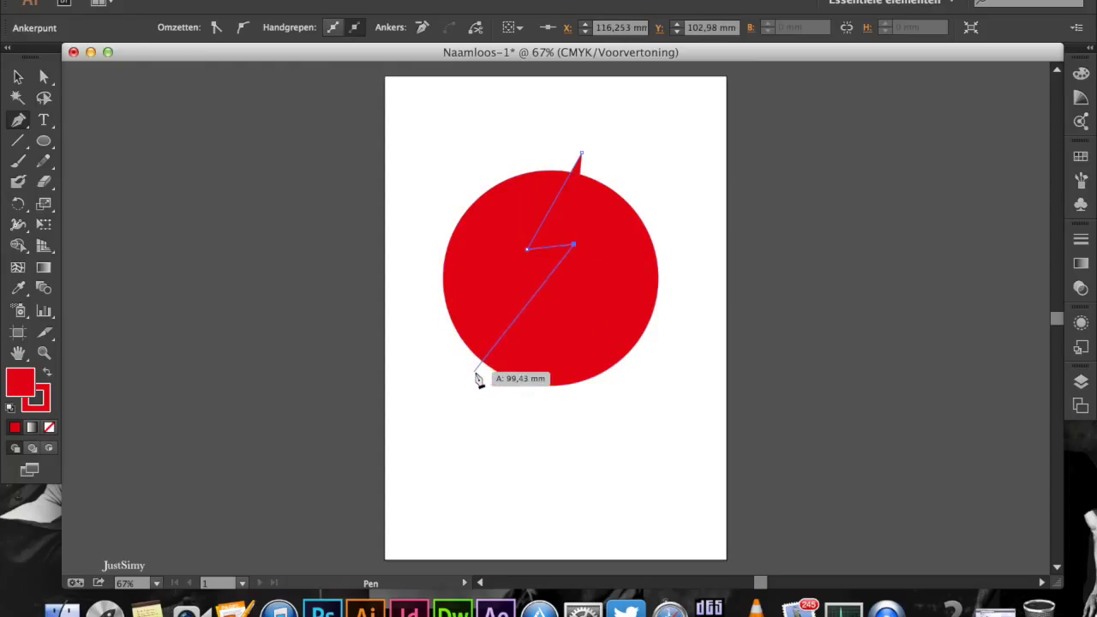
{"action": "left_click", "coordinate": [473, 373]}
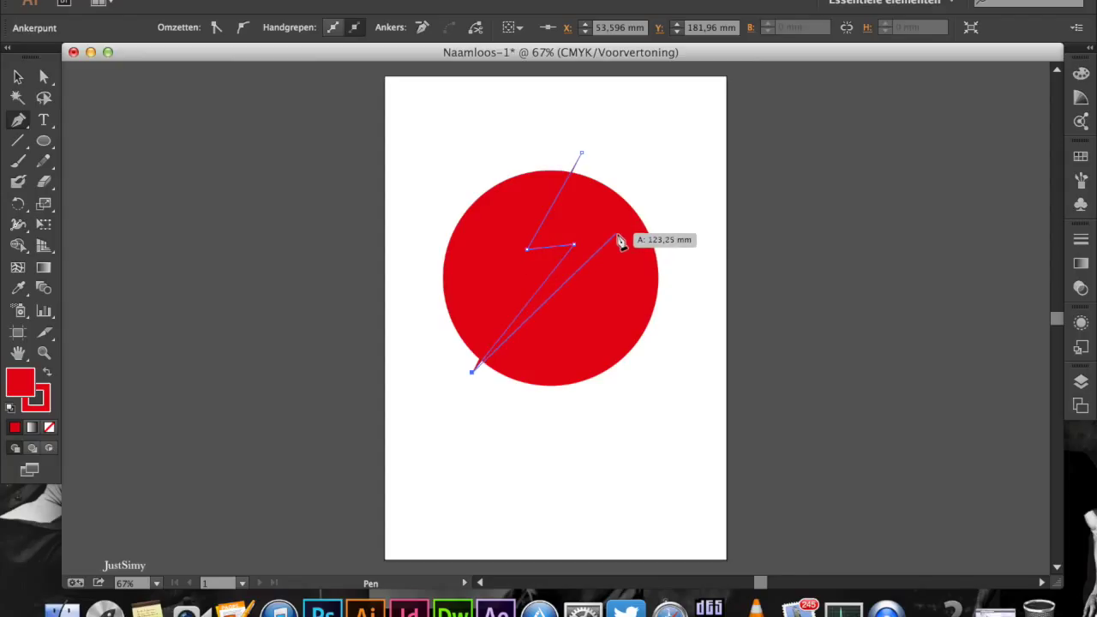
{"action": "left_click", "coordinate": [614, 228]}
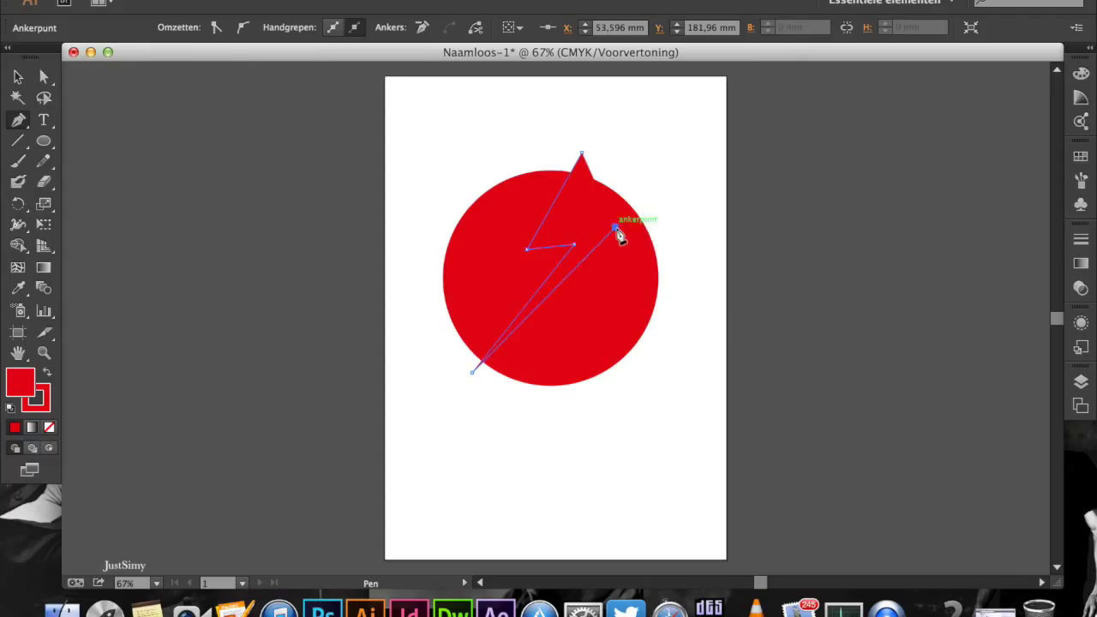
{"action": "left_click", "coordinate": [556, 229]}
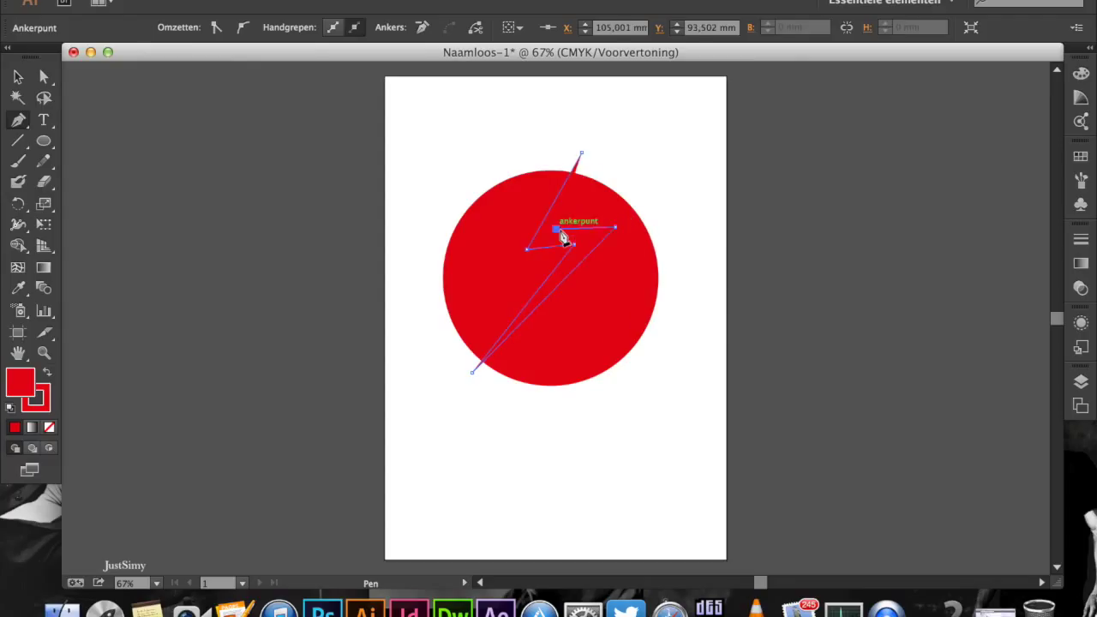
{"action": "left_click", "coordinate": [582, 154]}
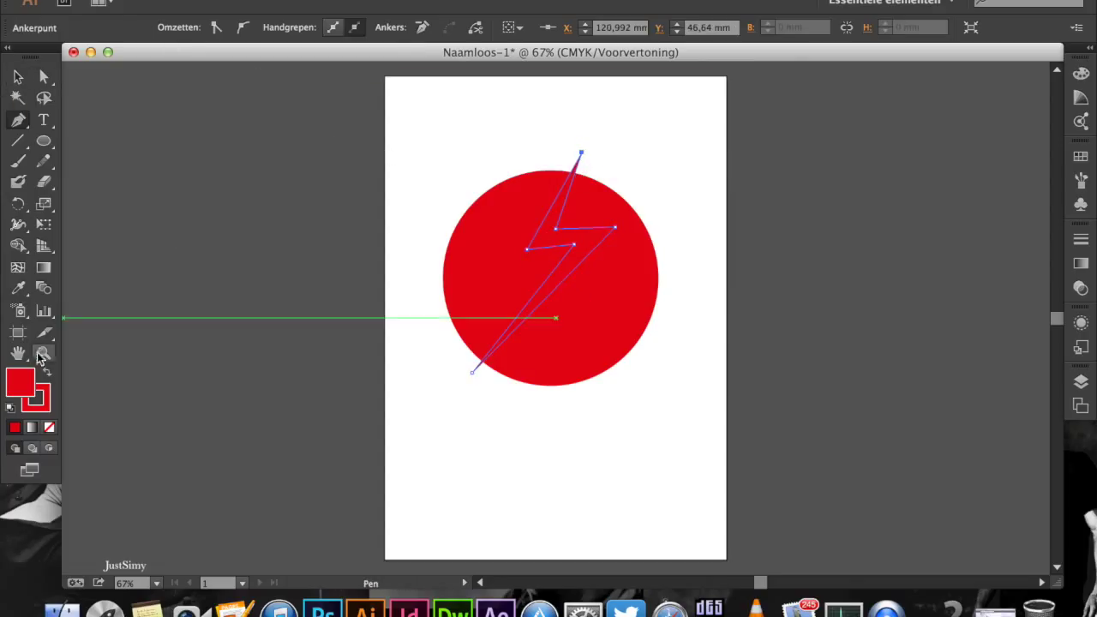
Set the bolt's fill to yellow FFFF00 in the Color Picker
{"action": "double_click", "coordinate": [23, 387]}
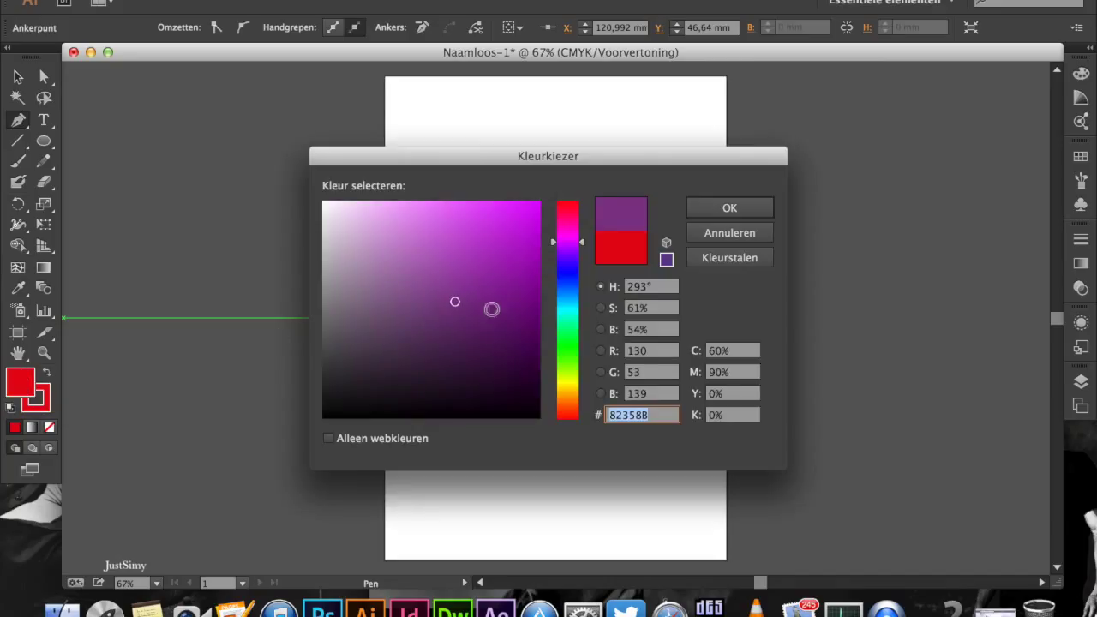
{"action": "left_click", "coordinate": [566, 382]}
{"action": "left_click_drag", "start_coordinate": [509, 206], "coordinate": [606, 191]}
{"action": "left_click", "coordinate": [727, 209]}
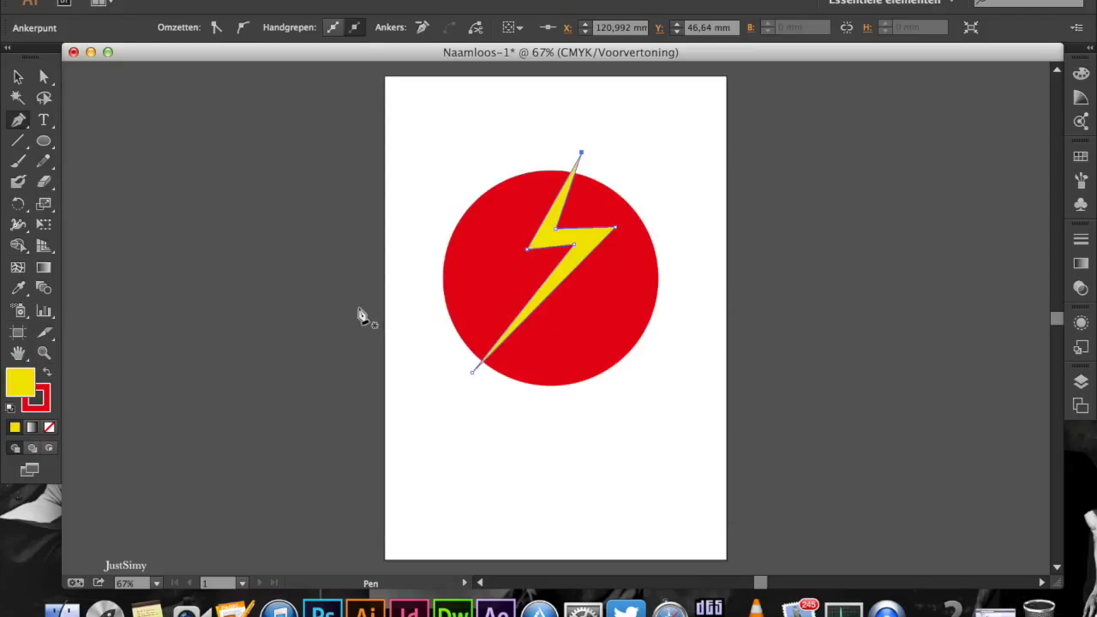
Make the bolt's stroke a deeper yellow from the Kleur panel spectrum
{"action": "left_click", "coordinate": [36, 403]}
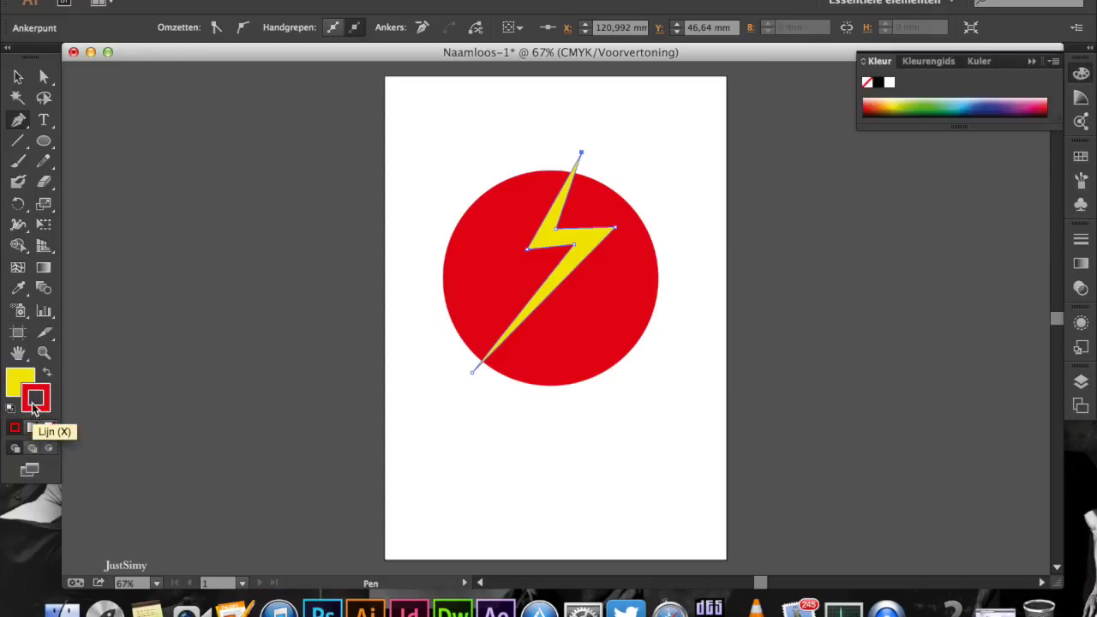
{"action": "left_click", "coordinate": [899, 101]}
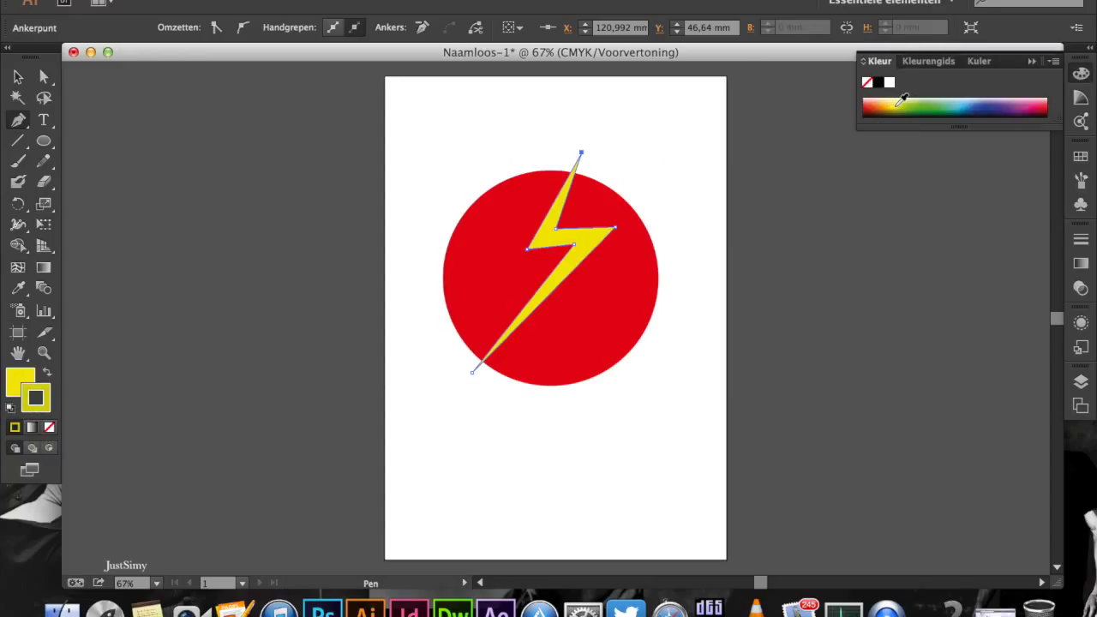
{"action": "left_click_drag", "start_coordinate": [899, 101], "coordinate": [888, 102]}
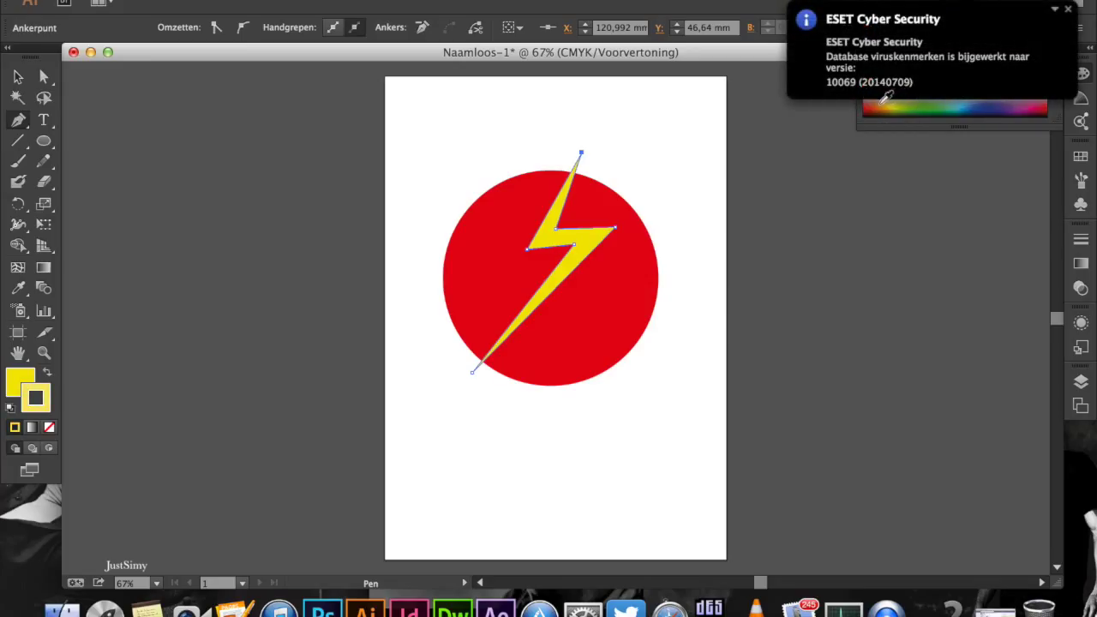
Clear all ESET antivirus notifications with Alle meldingen wissen and close the notification
{"action": "left_click", "coordinate": [1054, 12]}
{"action": "left_click", "coordinate": [1055, 10]}
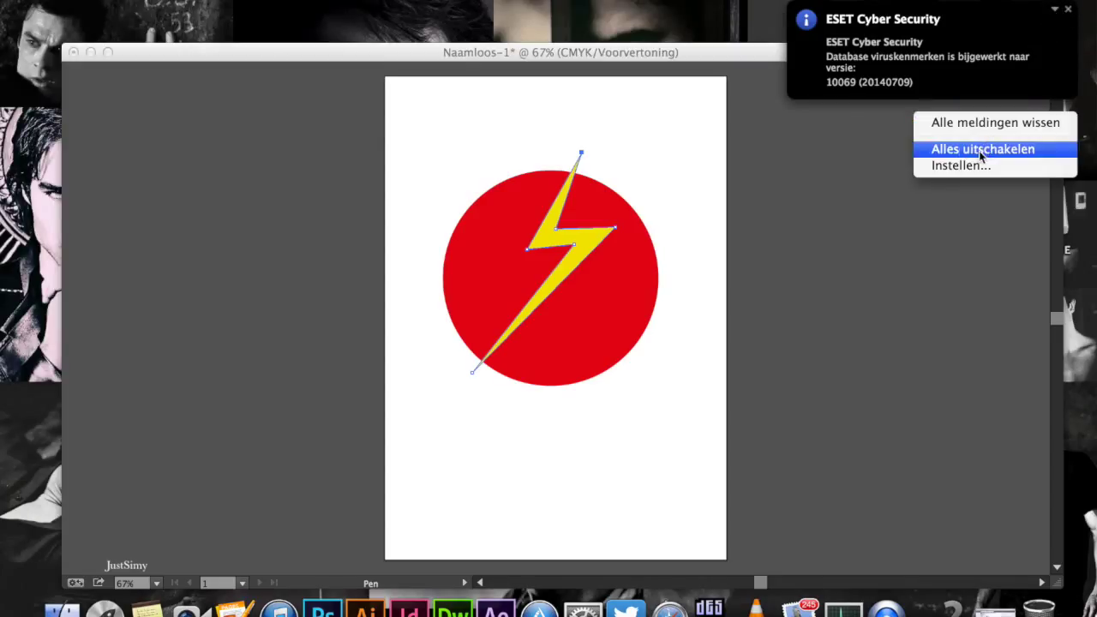
{"action": "left_click", "coordinate": [982, 153]}
{"action": "left_click", "coordinate": [1054, 10]}
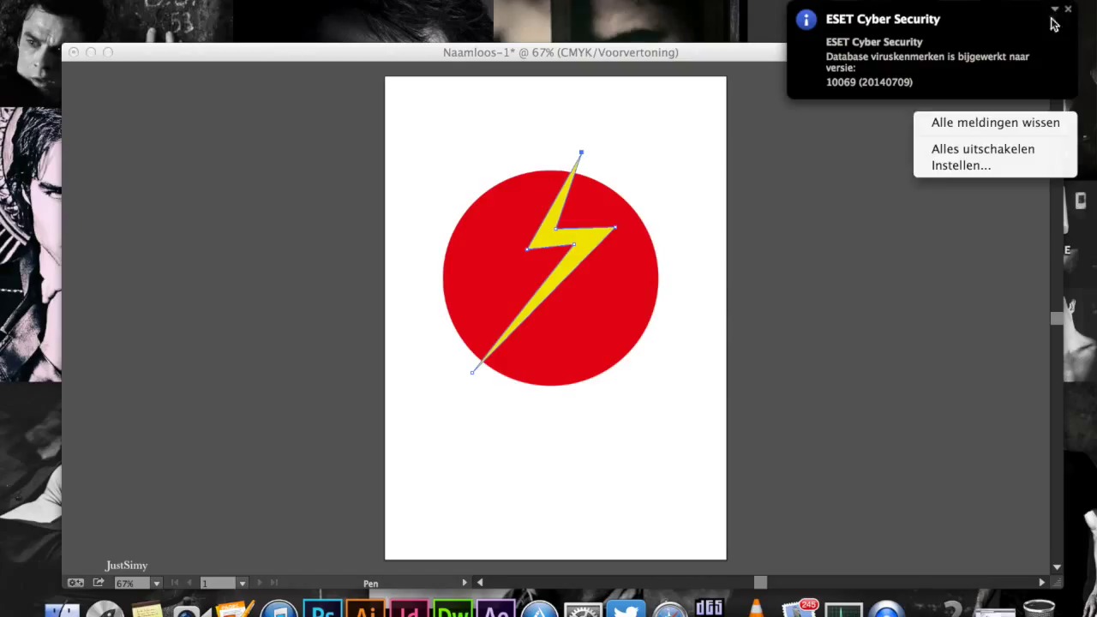
{"action": "left_click", "coordinate": [999, 124]}
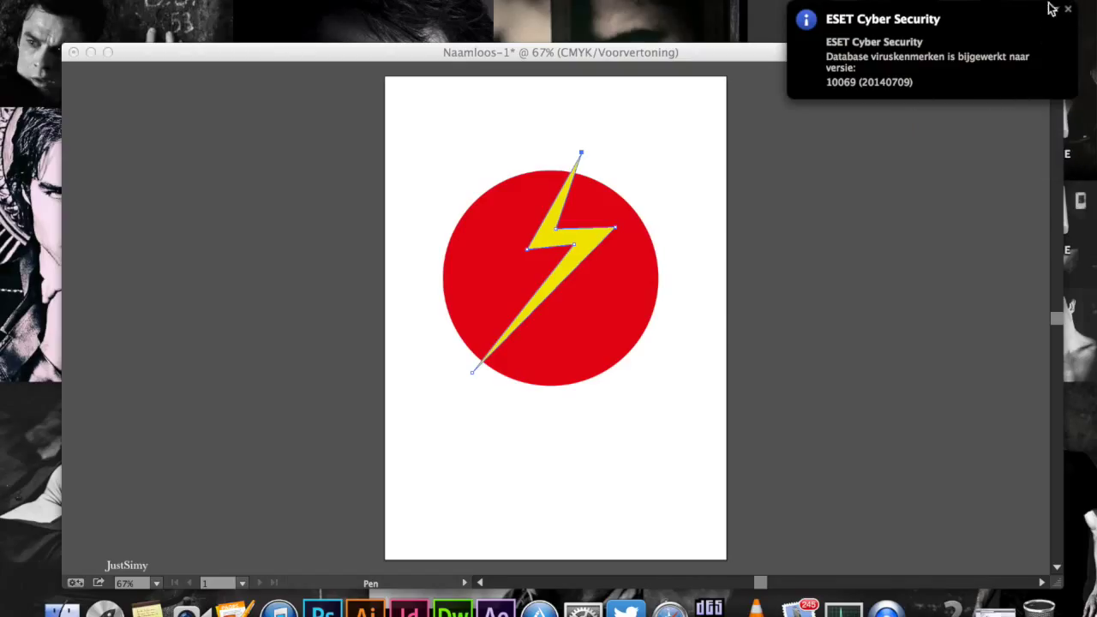
{"action": "left_click", "coordinate": [749, 130]}
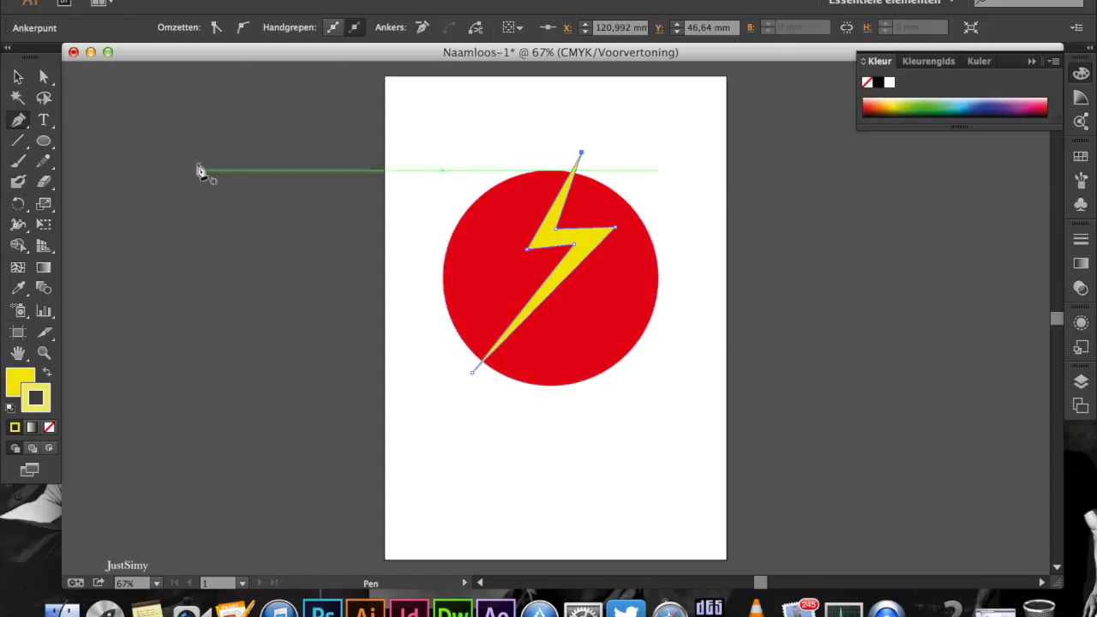
Change the bolt's yellow to the fully saturated FFE600 in the Color Picker
{"action": "double_click", "coordinate": [32, 387]}
{"action": "mouse_move", "coordinate": [440, 211]}
{"action": "left_mouse_down"}
{"action": "mouse_move", "coordinate": [566, 197]}
{"action": "mouse_move", "coordinate": [550, 203]}
{"action": "left_mouse_up"}
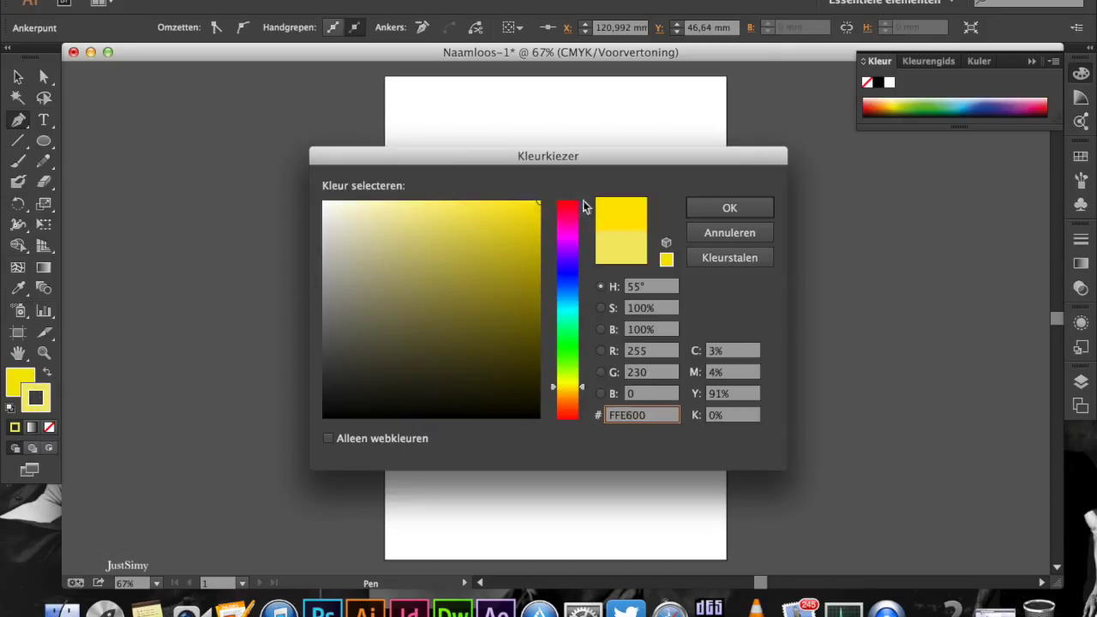
{"action": "left_click", "coordinate": [730, 208]}
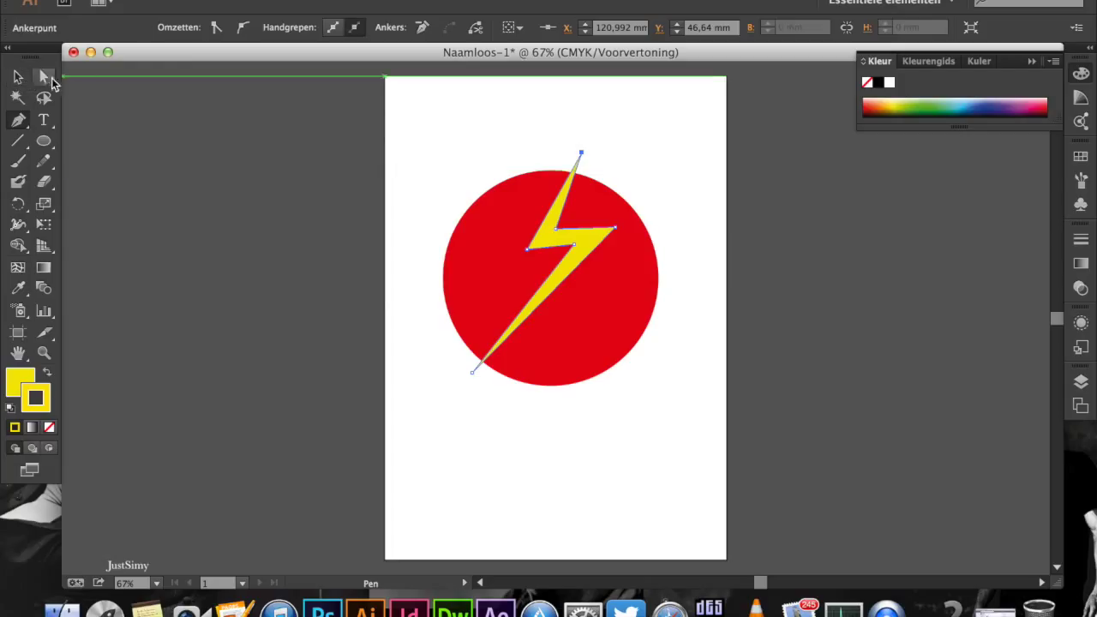
Drag the bolt's left corner, inner corners and right tip anchors down and left
{"action": "left_click", "coordinate": [46, 77]}
{"action": "left_click", "coordinate": [526, 249]}
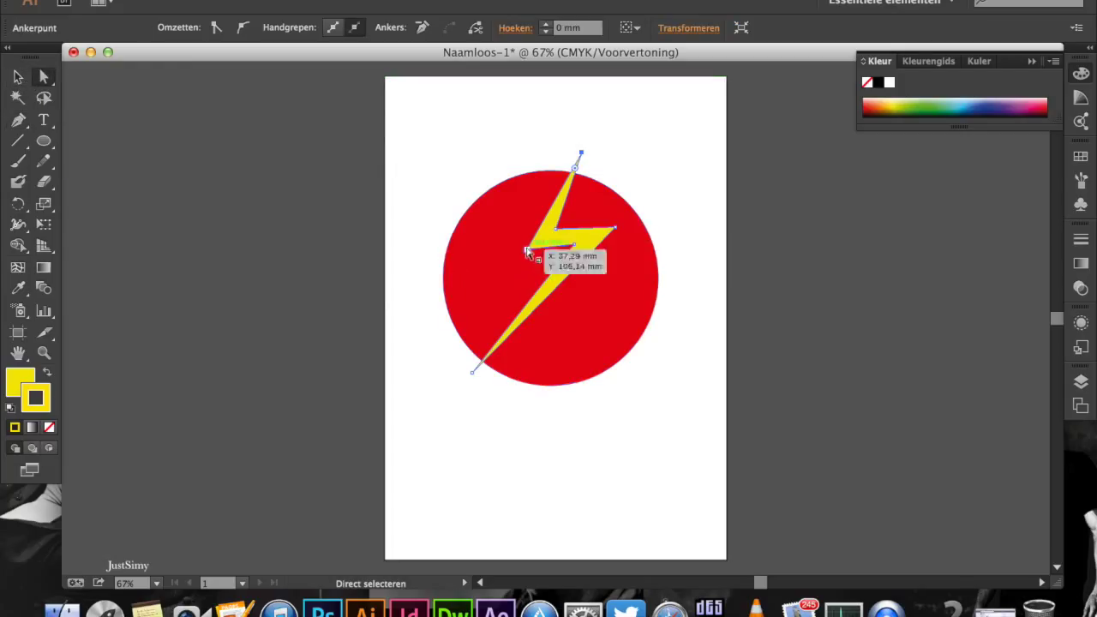
{"action": "left_click_drag", "start_coordinate": [526, 249], "coordinate": [502, 281]}
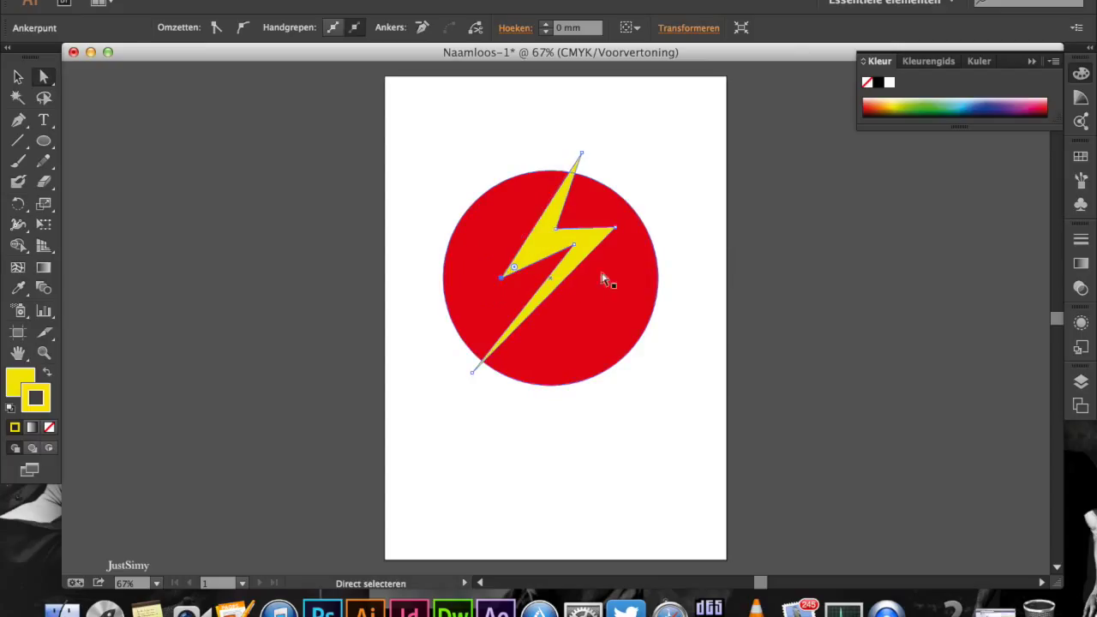
{"action": "left_click_drag", "start_coordinate": [574, 249], "coordinate": [553, 268]}
{"action": "mouse_move", "coordinate": [556, 230]}
{"action": "left_mouse_down"}
{"action": "mouse_move", "coordinate": [566, 233]}
{"action": "mouse_move", "coordinate": [543, 246]}
{"action": "left_mouse_up"}
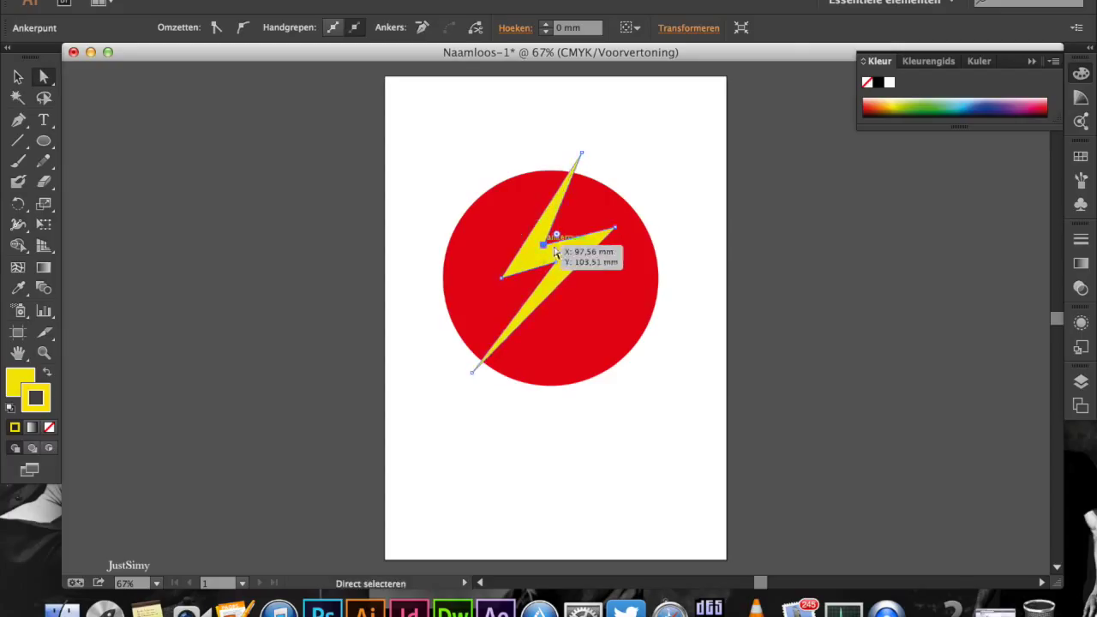
{"action": "left_click_drag", "start_coordinate": [614, 232], "coordinate": [597, 243]}
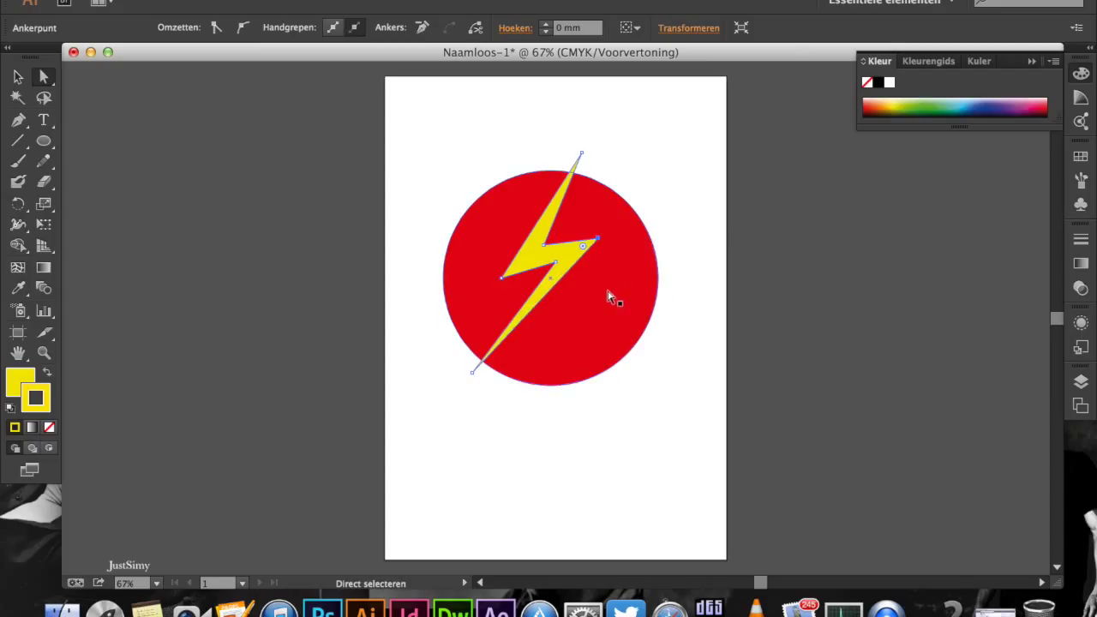
Select only the lightning bolt and return to the Selection tool
{"action": "left_click", "coordinate": [587, 334]}
{"action": "left_click", "coordinate": [531, 249], "text": "shift"}
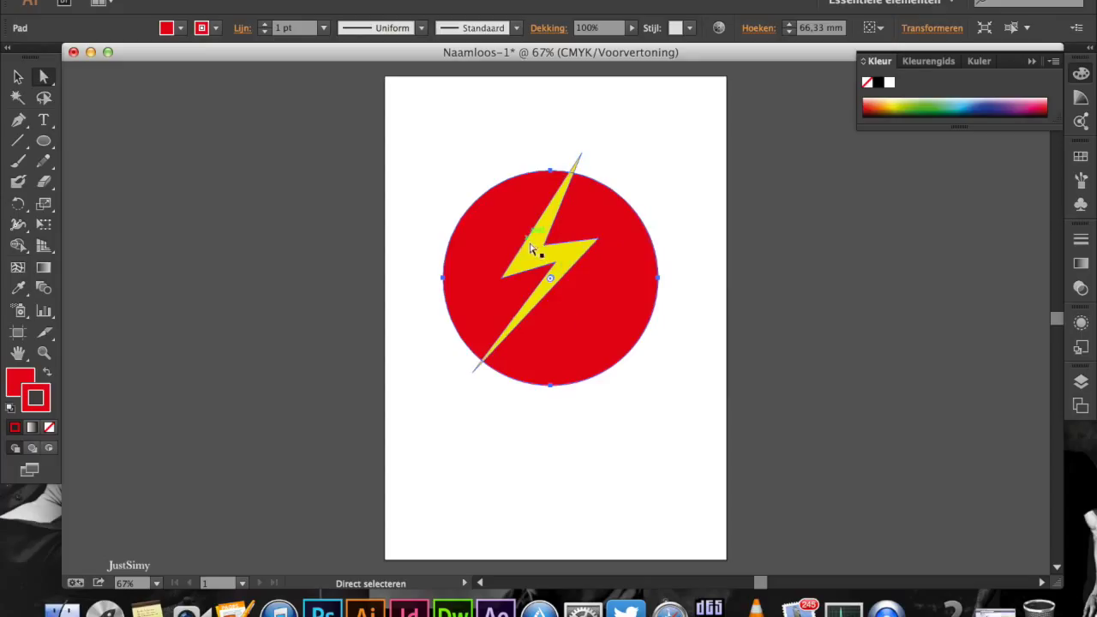
{"action": "left_click", "coordinate": [533, 259]}
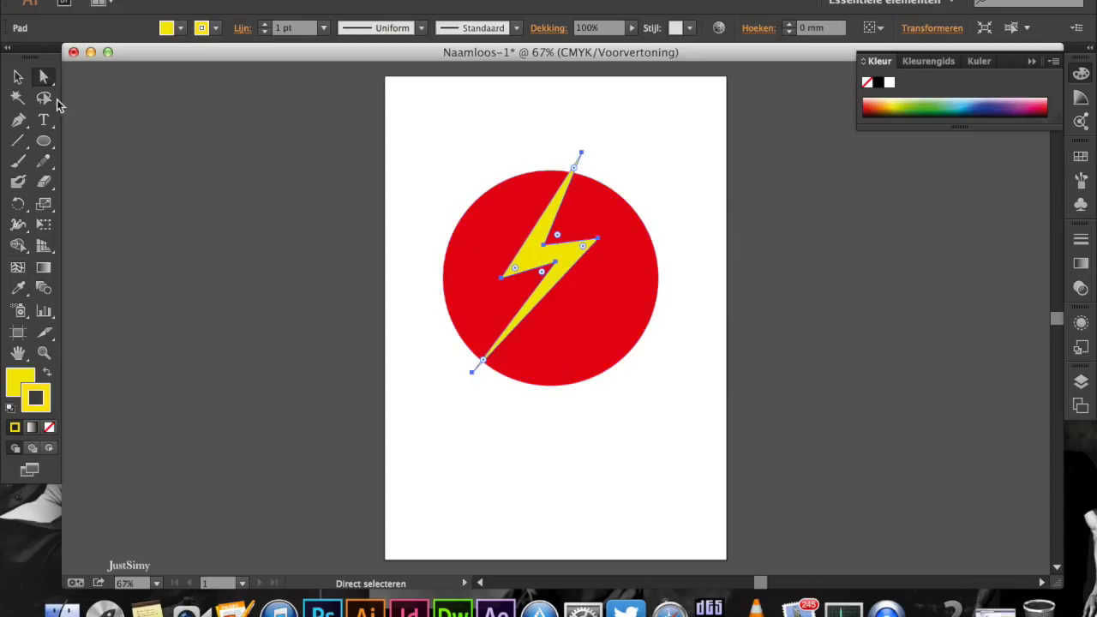
{"action": "left_click", "coordinate": [19, 78]}
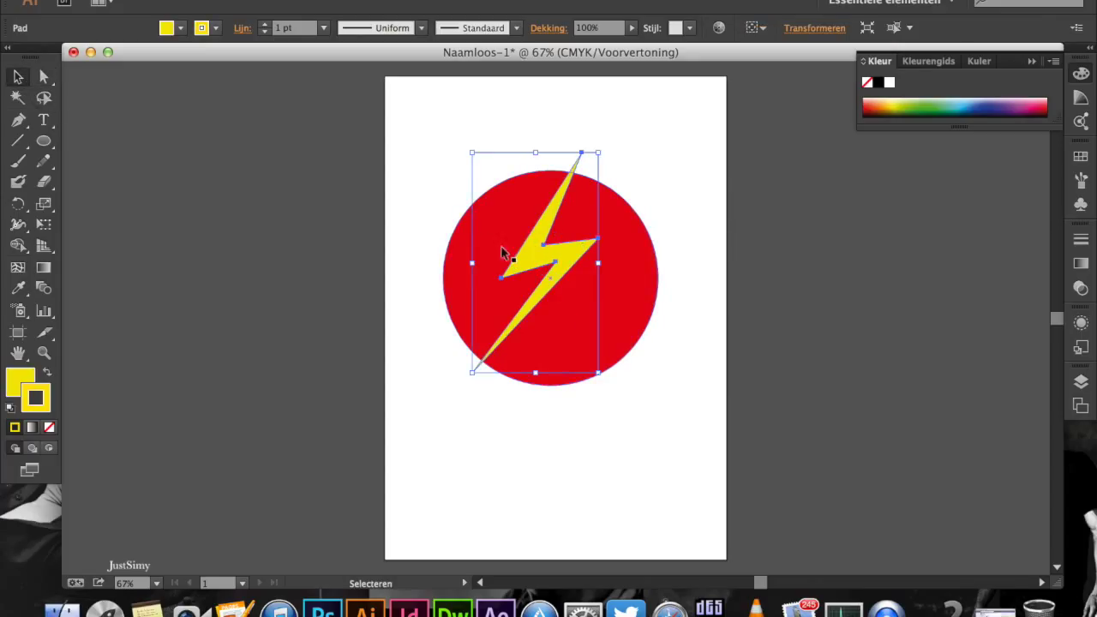
Enlarge the bolt proportionally and nudge it slightly up and left
{"action": "left_click", "coordinate": [598, 374], "text": "shift"}
{"action": "left_click_drag", "start_coordinate": [598, 374], "coordinate": [634, 422]}
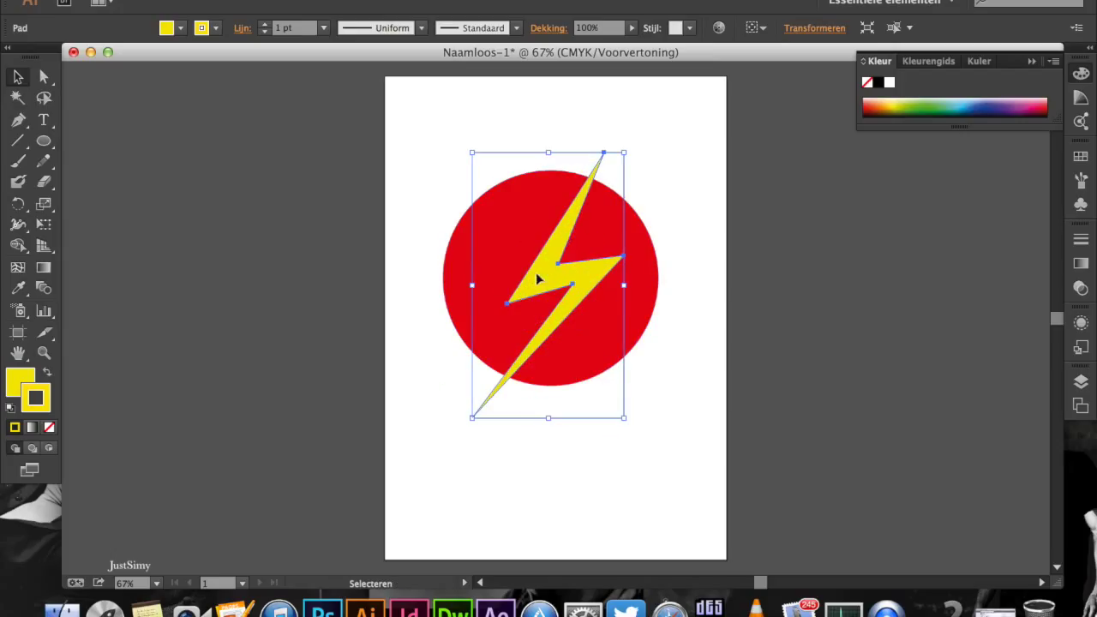
{"action": "mouse_move", "coordinate": [540, 284]}
{"action": "left_mouse_down"}
{"action": "mouse_move", "coordinate": [521, 265]}
{"action": "mouse_move", "coordinate": [533, 278]}
{"action": "left_mouse_up"}
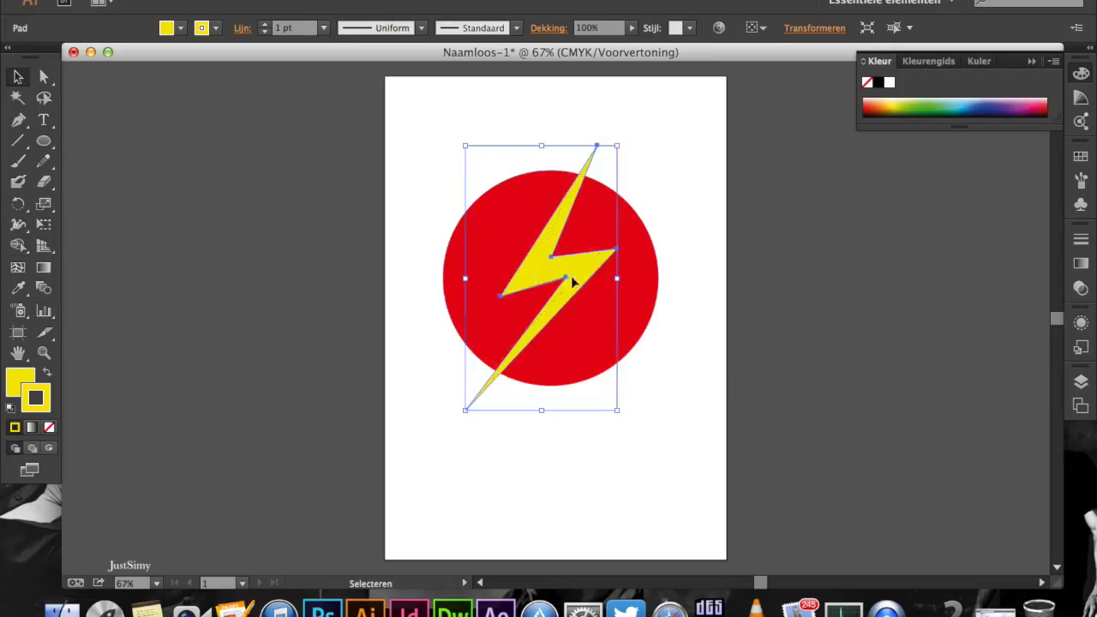
{"action": "left_click", "coordinate": [681, 310]}
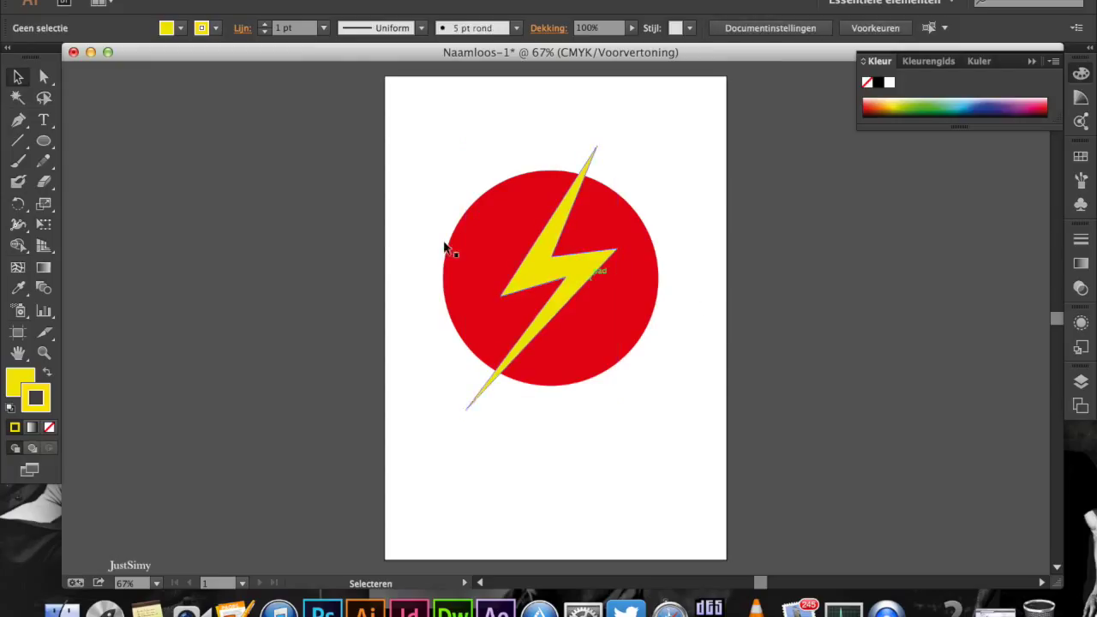
Drag the bolt's bottom tip anchor below the circle, then select the red circle
{"action": "left_click", "coordinate": [46, 79]}
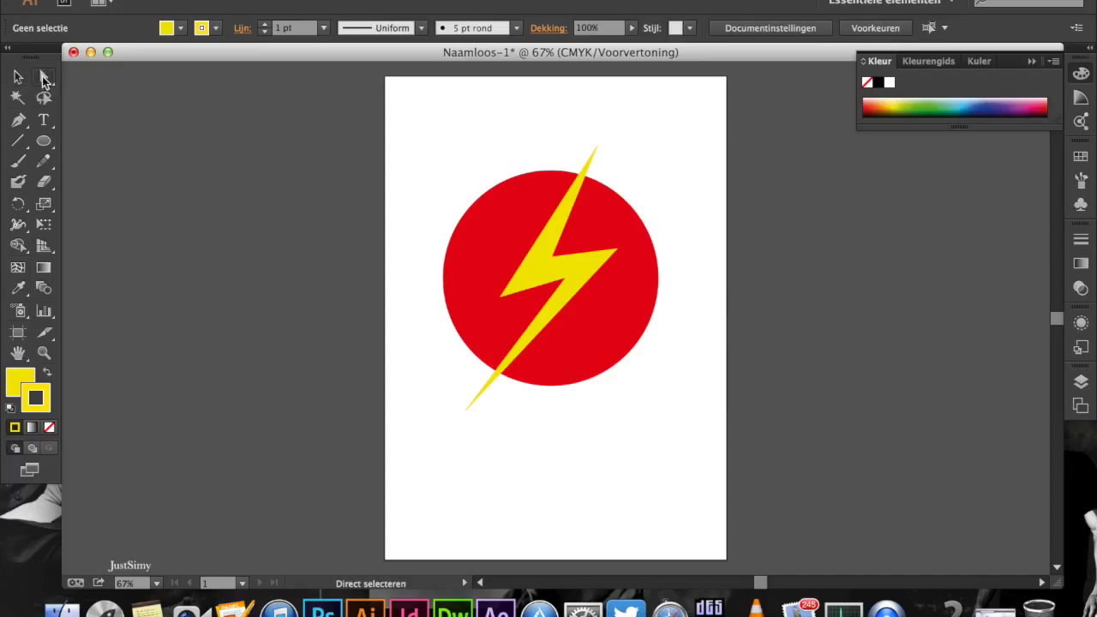
{"action": "left_click", "coordinate": [468, 409]}
{"action": "left_click_drag", "start_coordinate": [468, 410], "coordinate": [479, 424]}
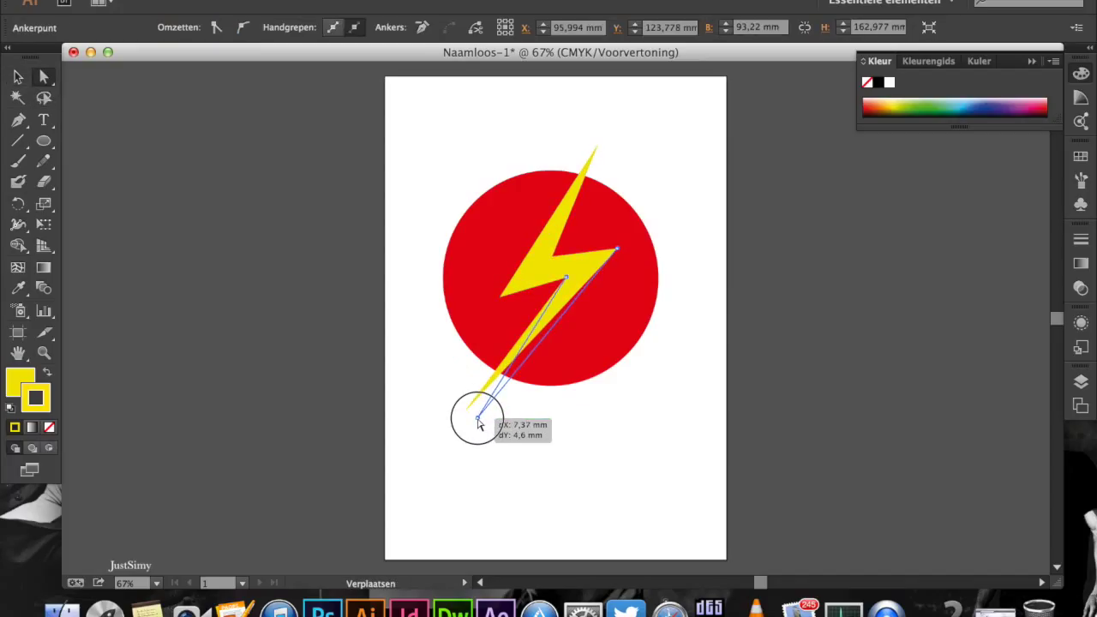
{"action": "left_click_drag", "start_coordinate": [479, 423], "coordinate": [479, 424]}
{"action": "left_click", "coordinate": [597, 422]}
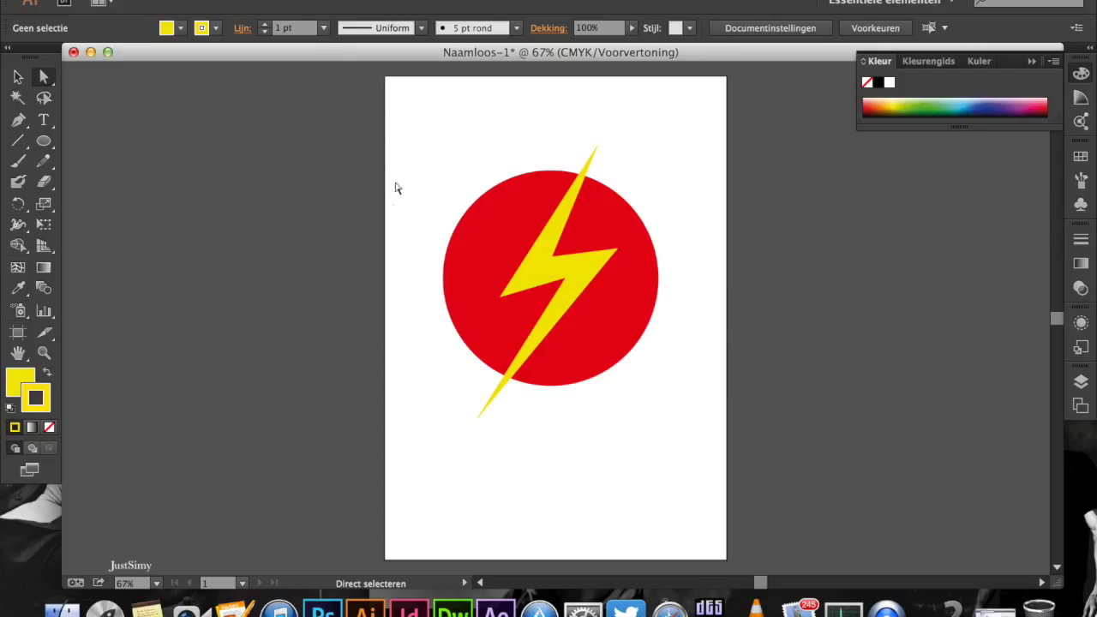
{"action": "left_click", "coordinate": [525, 215]}
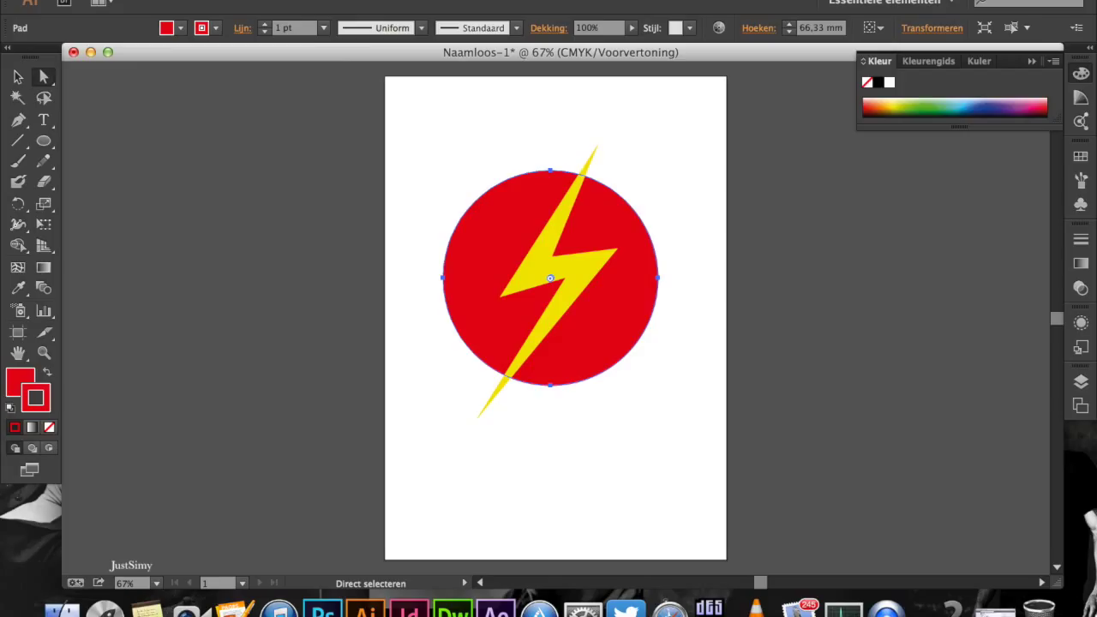
Save the document as FlashLogo in the Documenten folder via Bestand > Opslaan als
{"action": "left_click", "coordinate": [175, 2]}
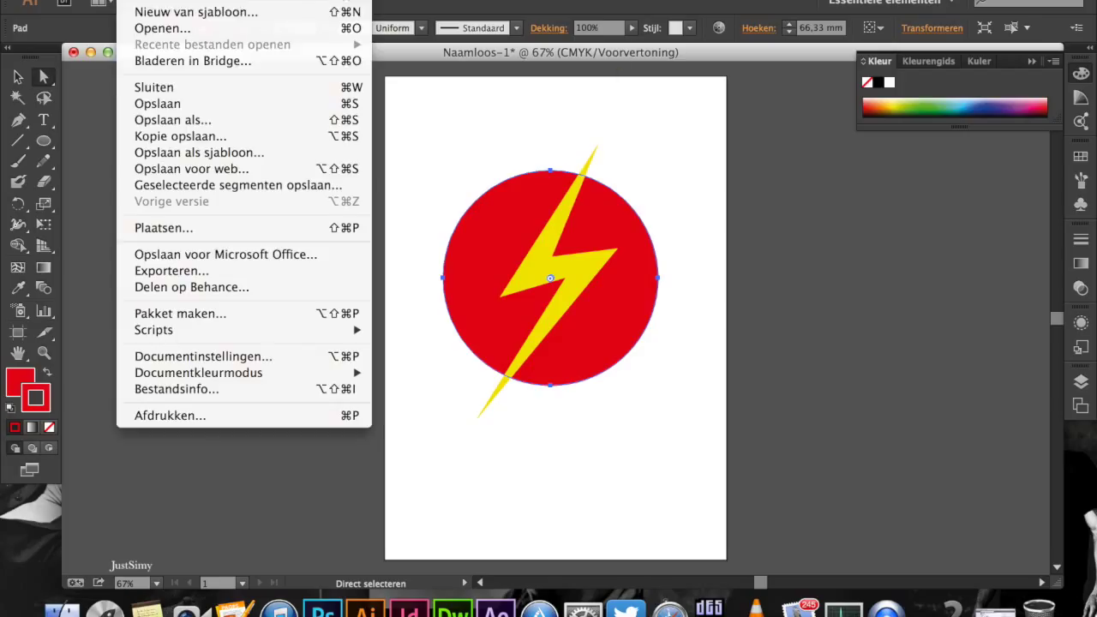
{"action": "left_click", "coordinate": [167, 120]}
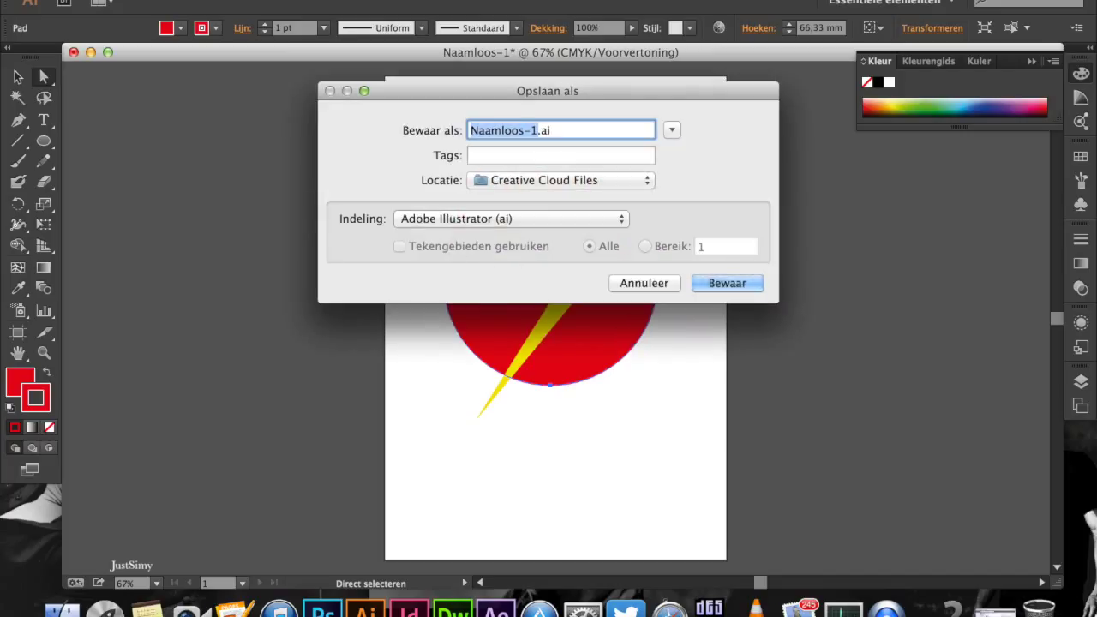
{"action": "key", "text": "BackSpace"}
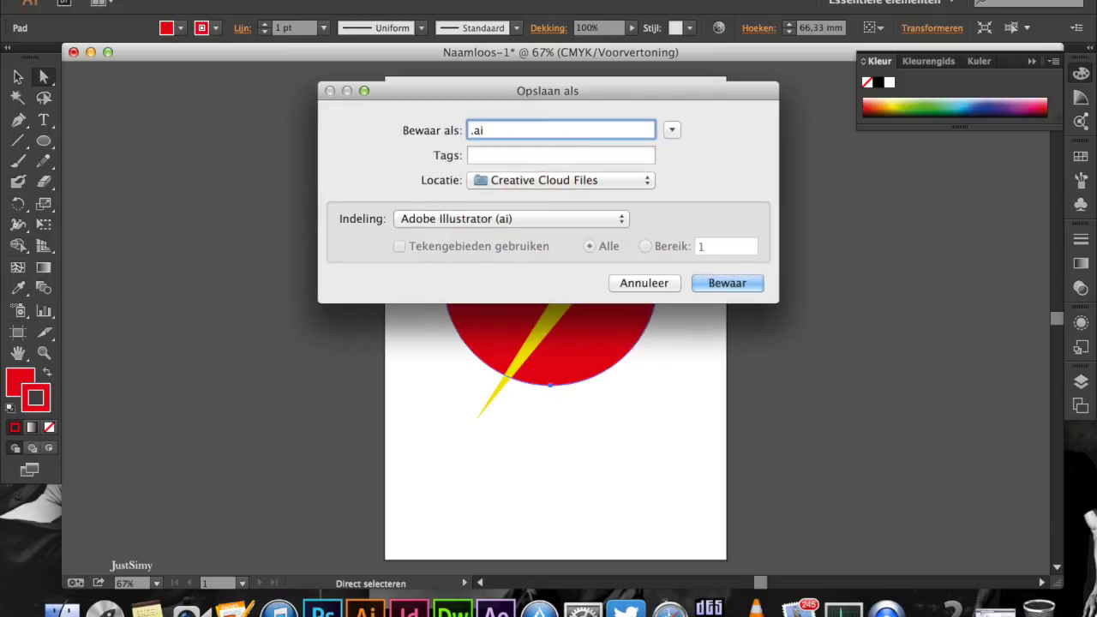
{"action": "type", "text": "Test"}
{"action": "key", "text": "BackSpace"}
{"action": "key", "text": "BackSpace"}
{"action": "key", "text": "BackSpace"}
{"action": "key", "text": "BackSpace"}
{"action": "type", "text": "FlashLogo"}
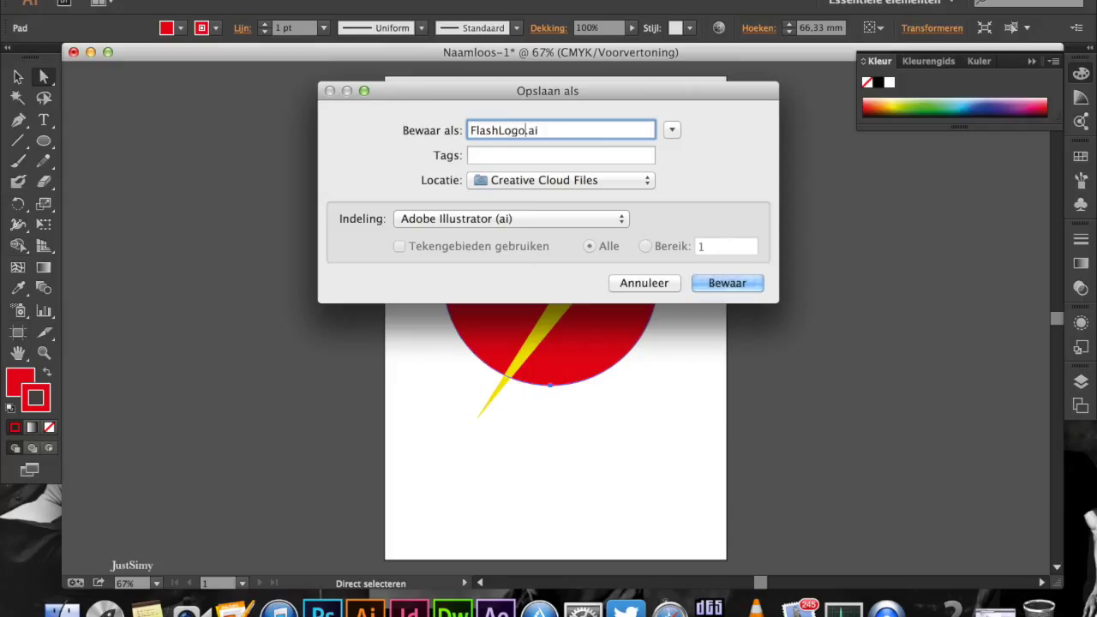
{"action": "left_click", "coordinate": [623, 178]}
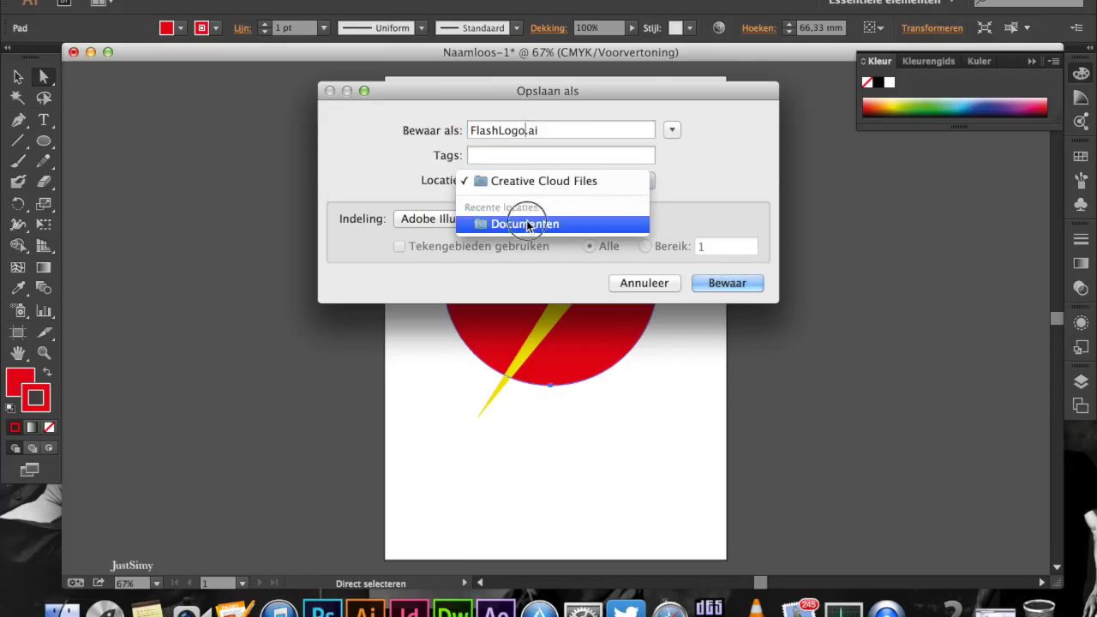
{"action": "left_click", "coordinate": [525, 224]}
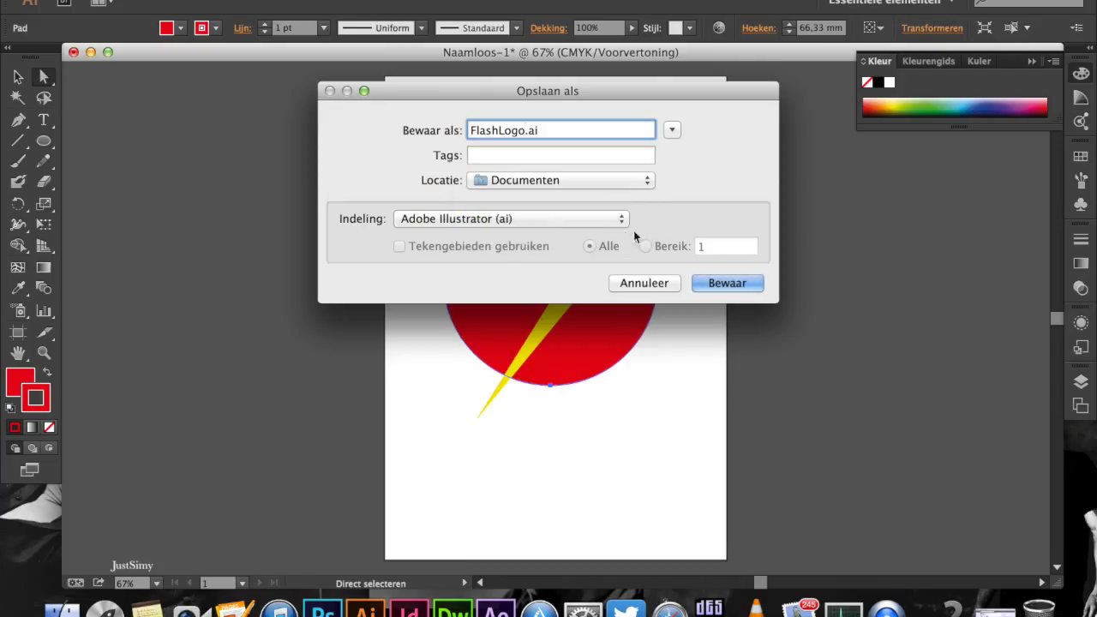
{"action": "left_click", "coordinate": [725, 283]}
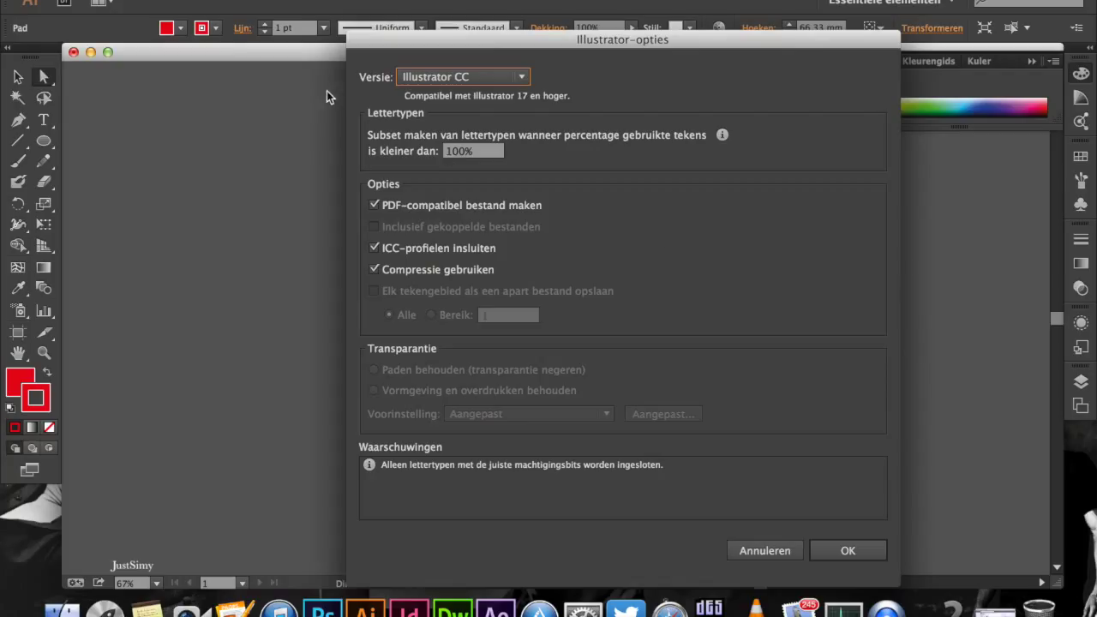
Save FlashLogo.ai in Illustrator CS6 format and turn off the older-format warning
{"action": "left_click", "coordinate": [520, 80]}
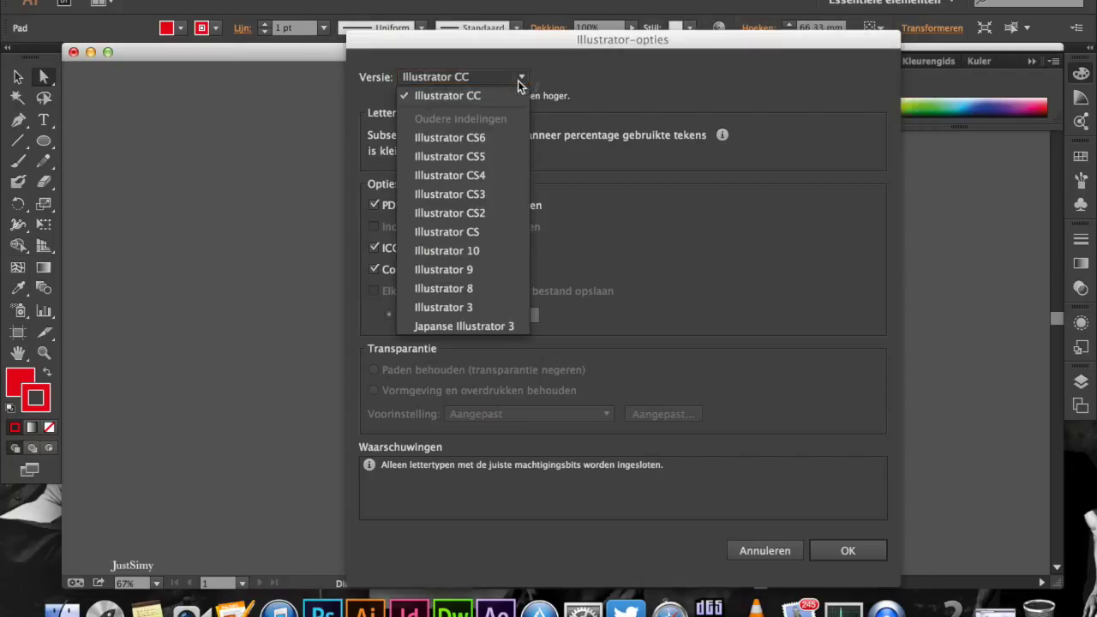
{"action": "left_click", "coordinate": [471, 139]}
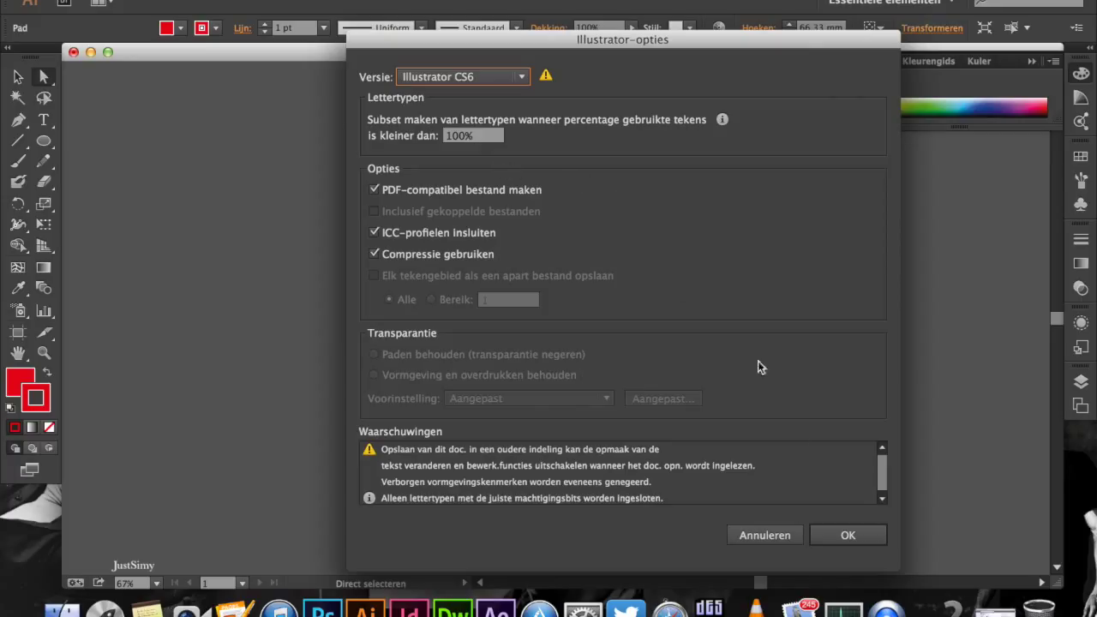
{"action": "left_click", "coordinate": [836, 535]}
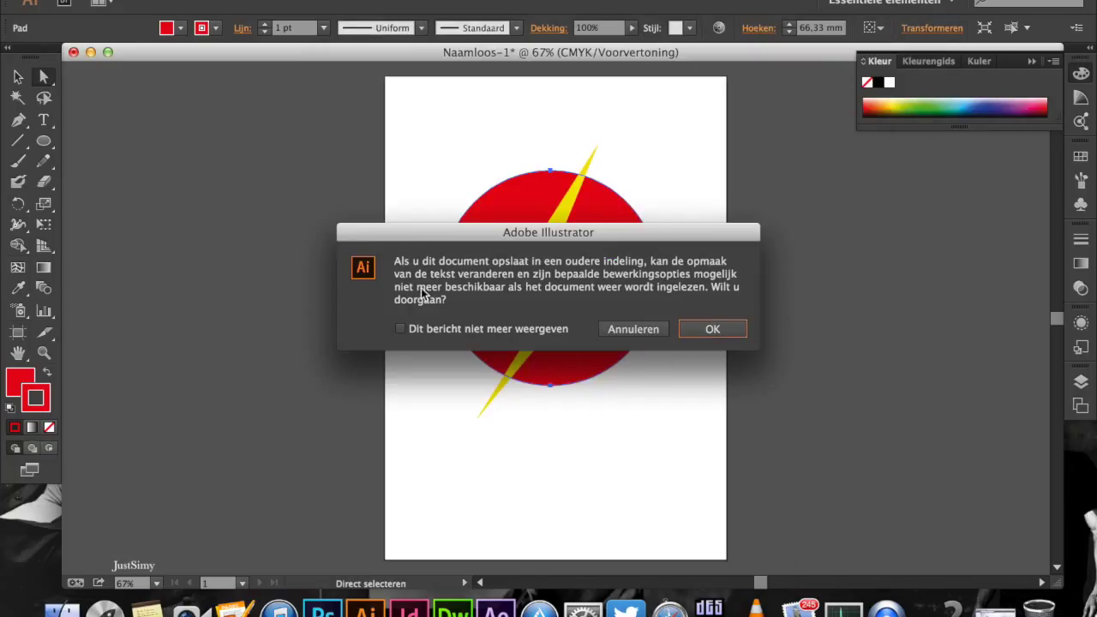
{"action": "left_click", "coordinate": [445, 331]}
{"action": "left_click", "coordinate": [711, 329]}
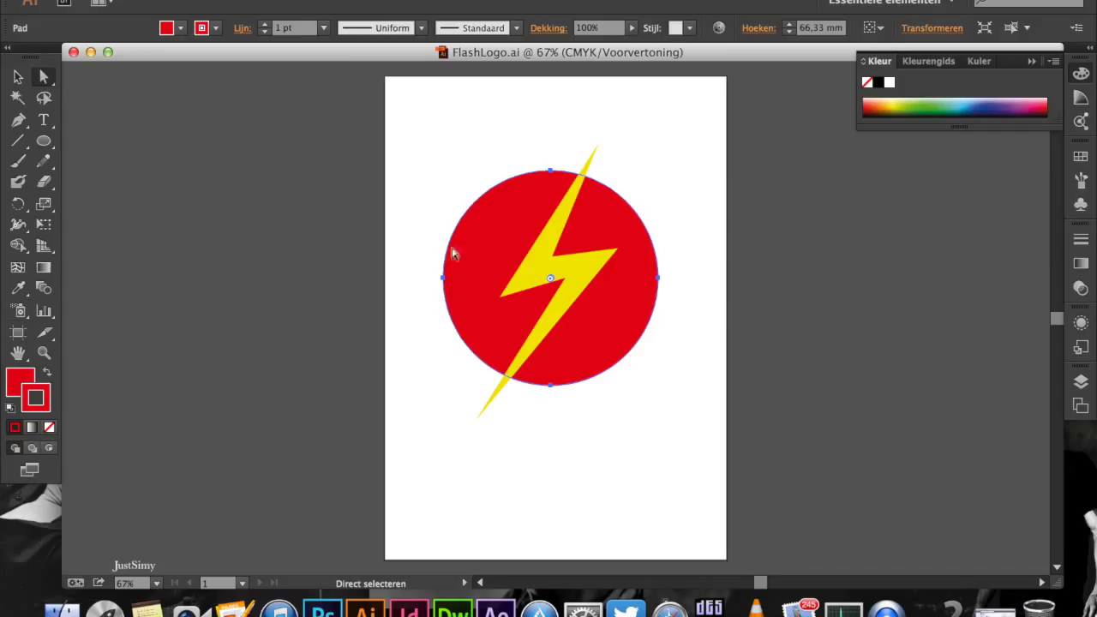
Give the circle a CMYK yellow fill and a yellow outline from the swatches
{"action": "left_click", "coordinate": [478, 233]}
{"action": "left_click", "coordinate": [168, 27]}
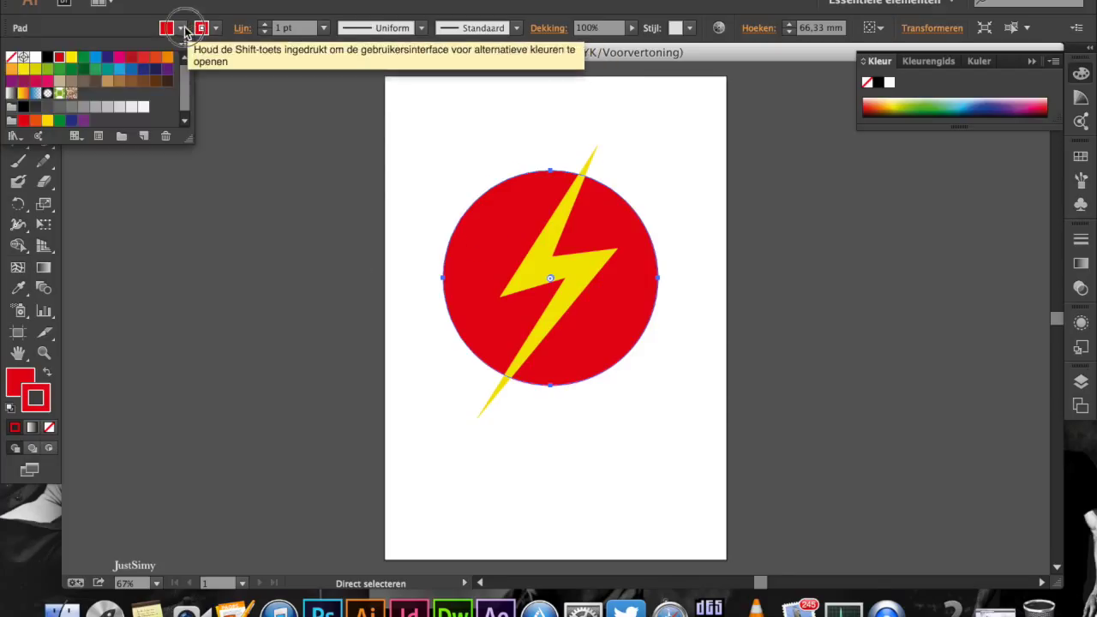
{"action": "left_click", "coordinate": [71, 57]}
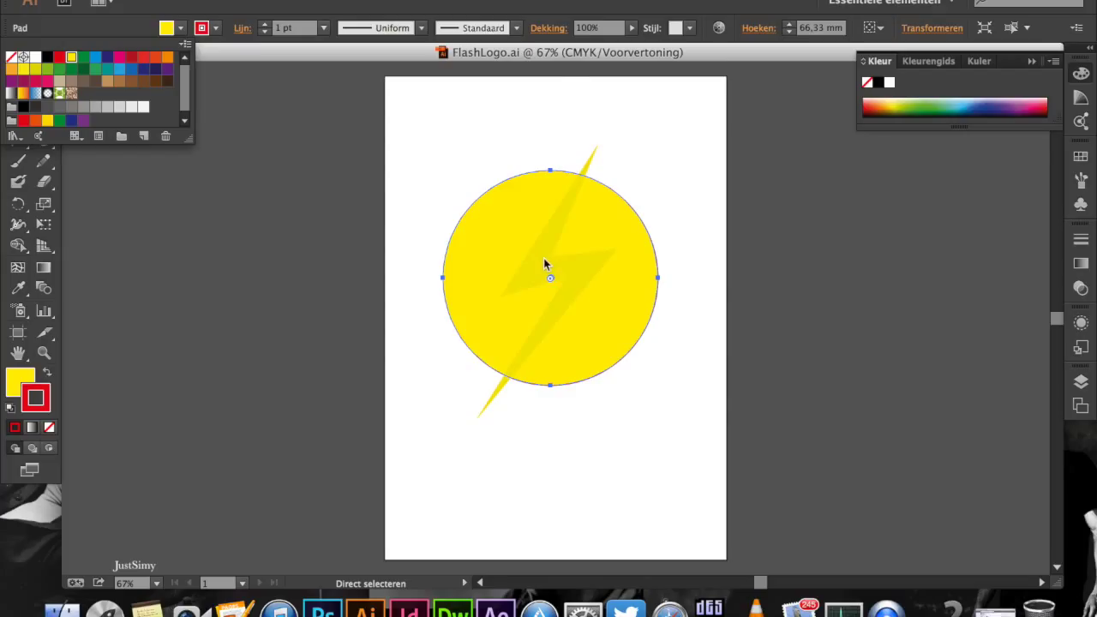
{"action": "left_click", "coordinate": [218, 28]}
{"action": "left_click", "coordinate": [99, 57]}
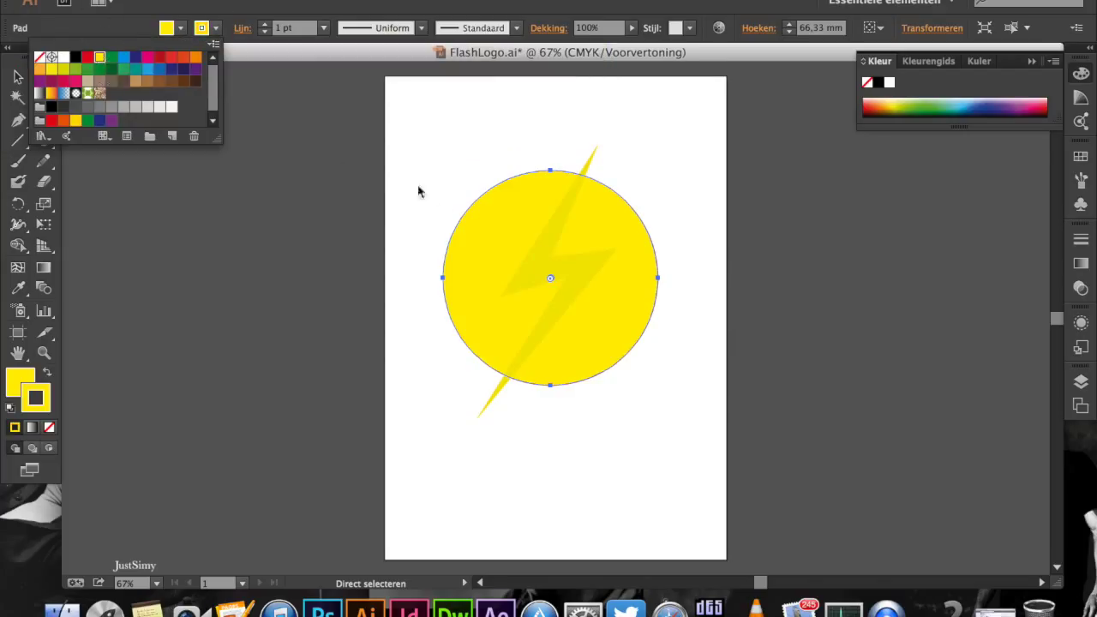
{"action": "left_click", "coordinate": [545, 272]}
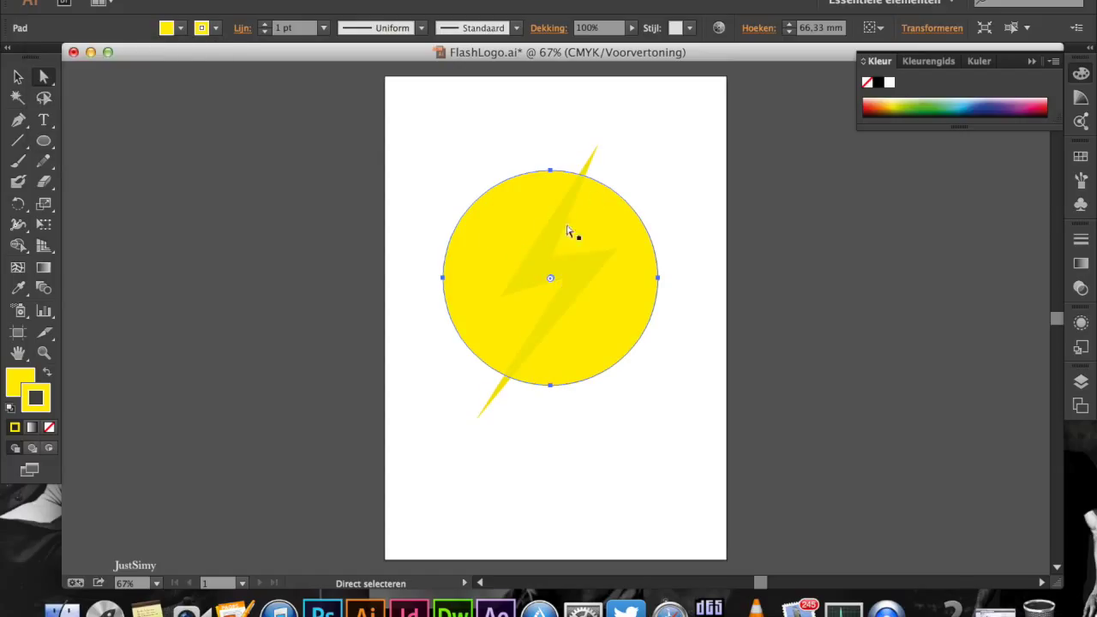
Color the lightning bolt's fill and outline red with the Color Picker, then deselect
{"action": "left_click", "coordinate": [555, 250]}
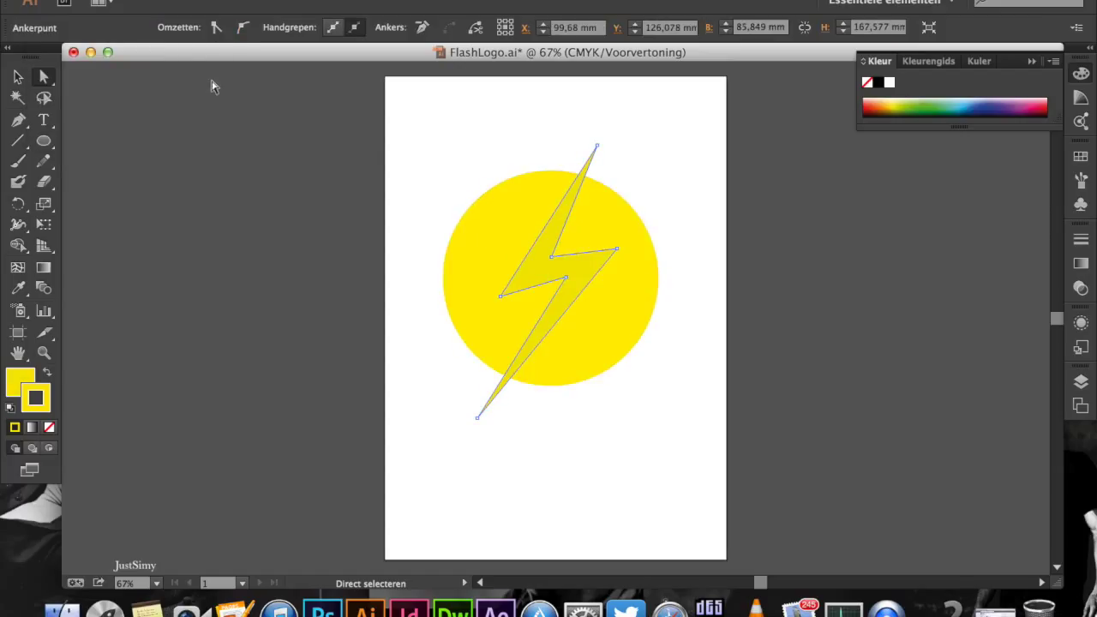
{"action": "double_click", "coordinate": [21, 379]}
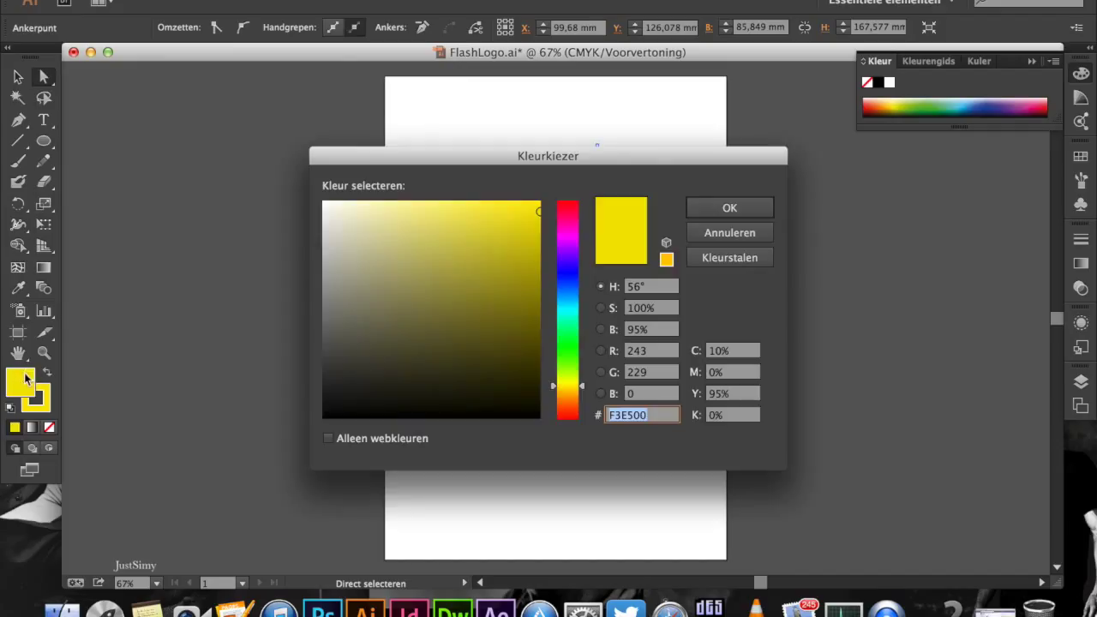
{"action": "mouse_move", "coordinate": [535, 213]}
{"action": "left_mouse_down"}
{"action": "mouse_move", "coordinate": [534, 191]}
{"action": "mouse_move", "coordinate": [538, 201]}
{"action": "mouse_move", "coordinate": [578, 191]}
{"action": "left_mouse_up"}
{"action": "left_click", "coordinate": [575, 204]}
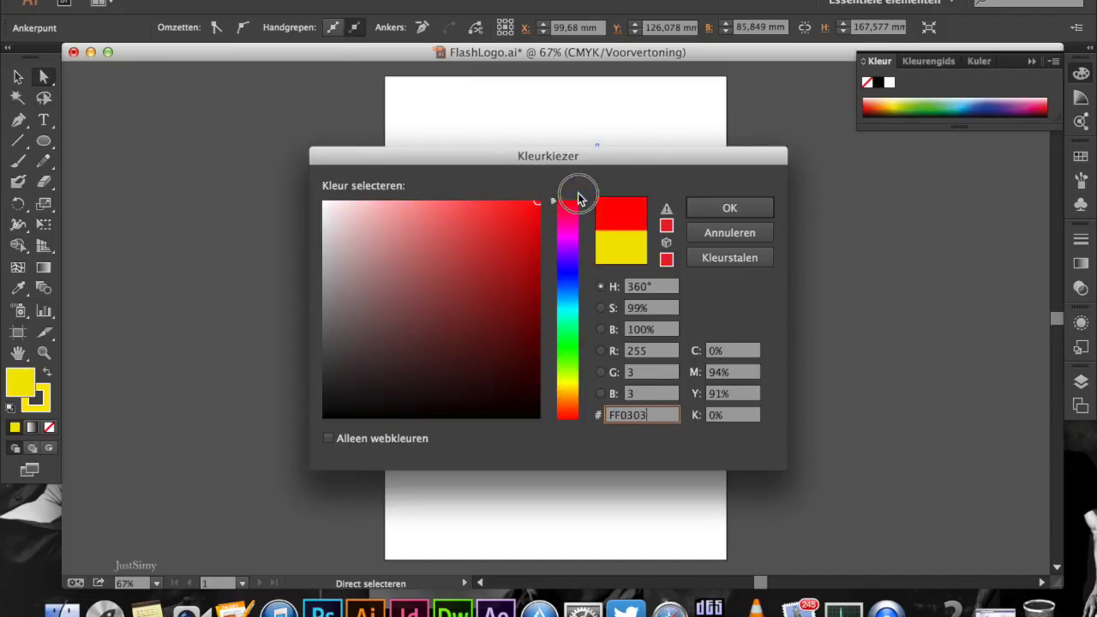
{"action": "left_click", "coordinate": [701, 209]}
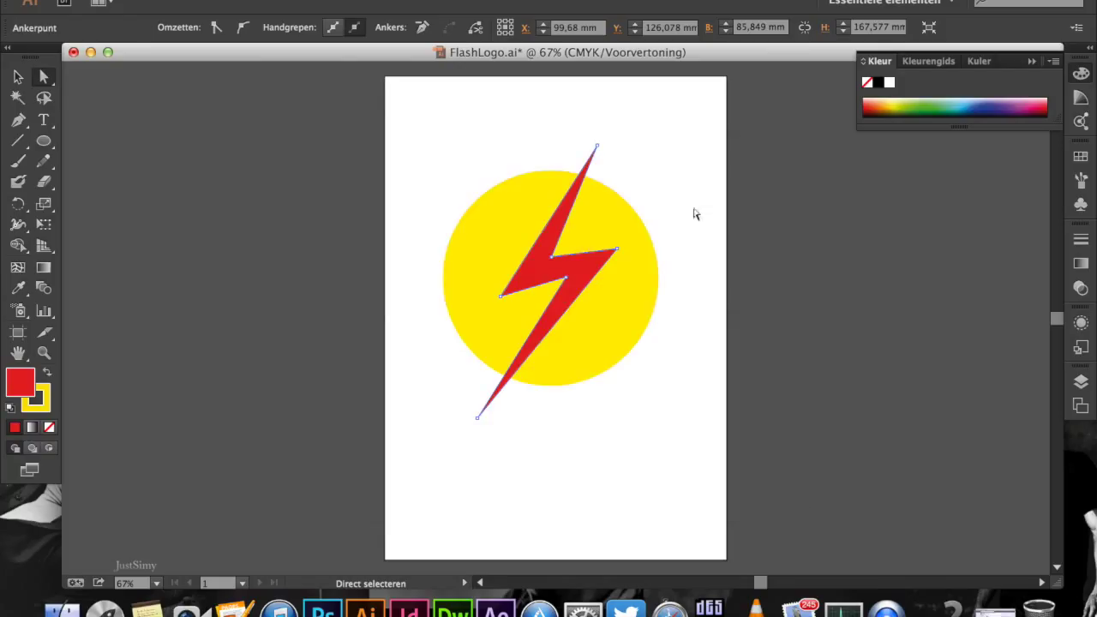
{"action": "left_click", "coordinate": [40, 401]}
{"action": "double_click", "coordinate": [39, 401]}
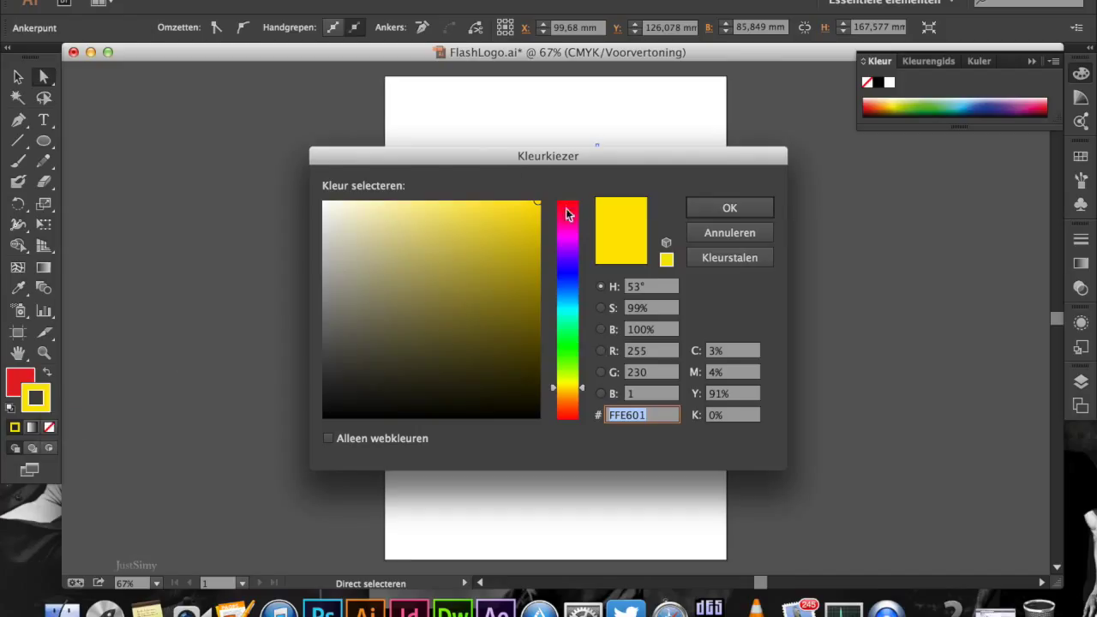
{"action": "left_click", "coordinate": [583, 393]}
{"action": "left_click_drag", "start_coordinate": [576, 219], "coordinate": [568, 182]}
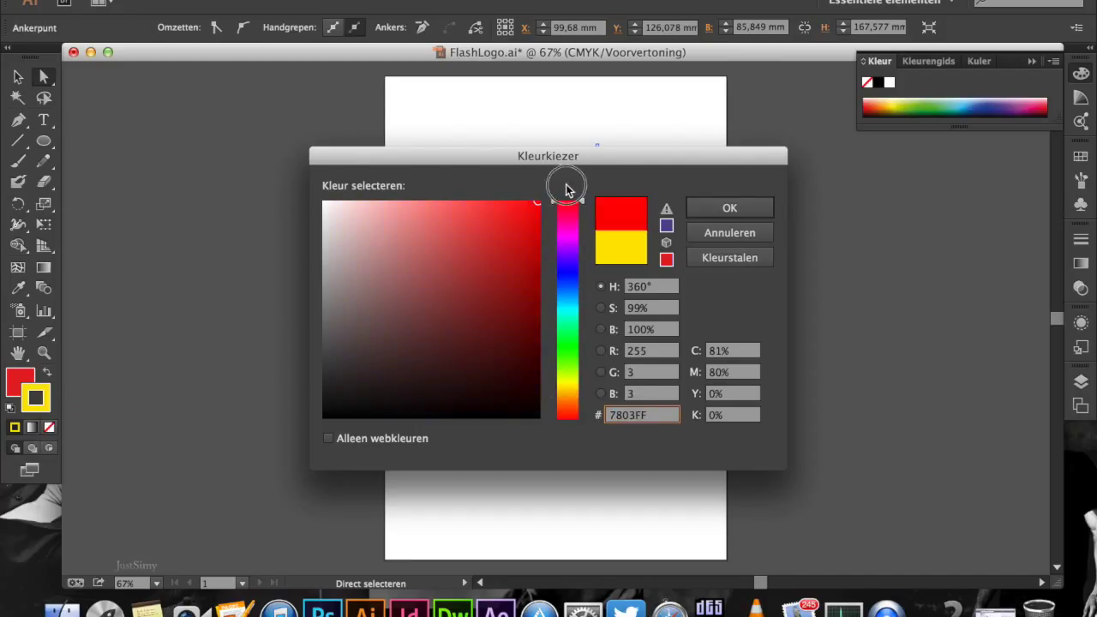
{"action": "left_click", "coordinate": [735, 208]}
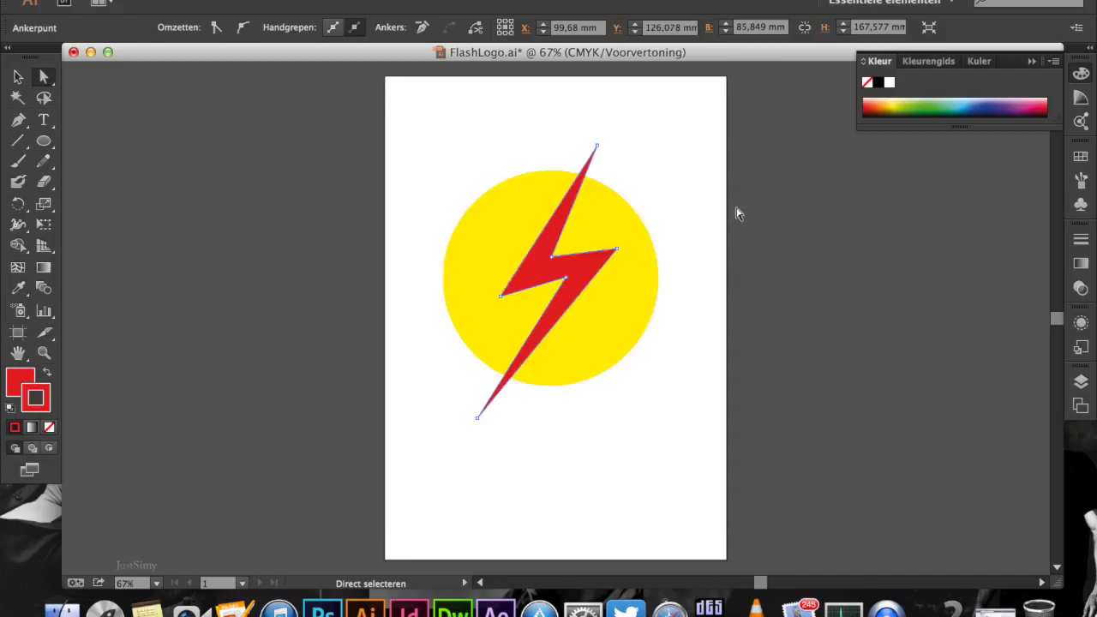
{"action": "left_click", "coordinate": [699, 298]}
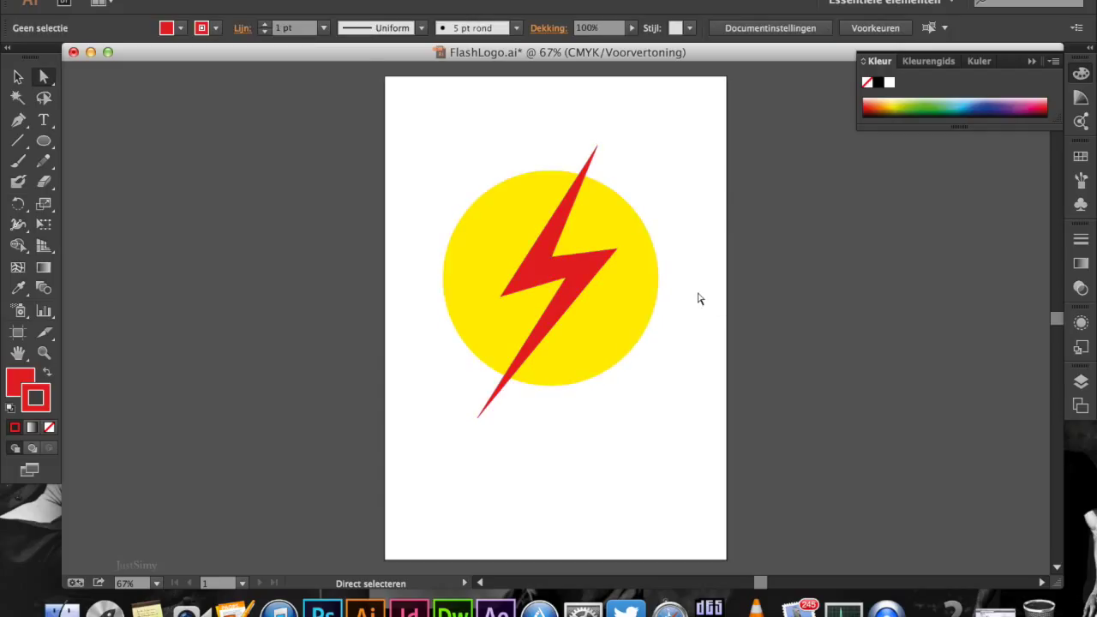
Save a copy named ReversedFlashLogo.ai, compatible with Illustrator CS6
{"action": "left_click", "coordinate": [150, 1]}
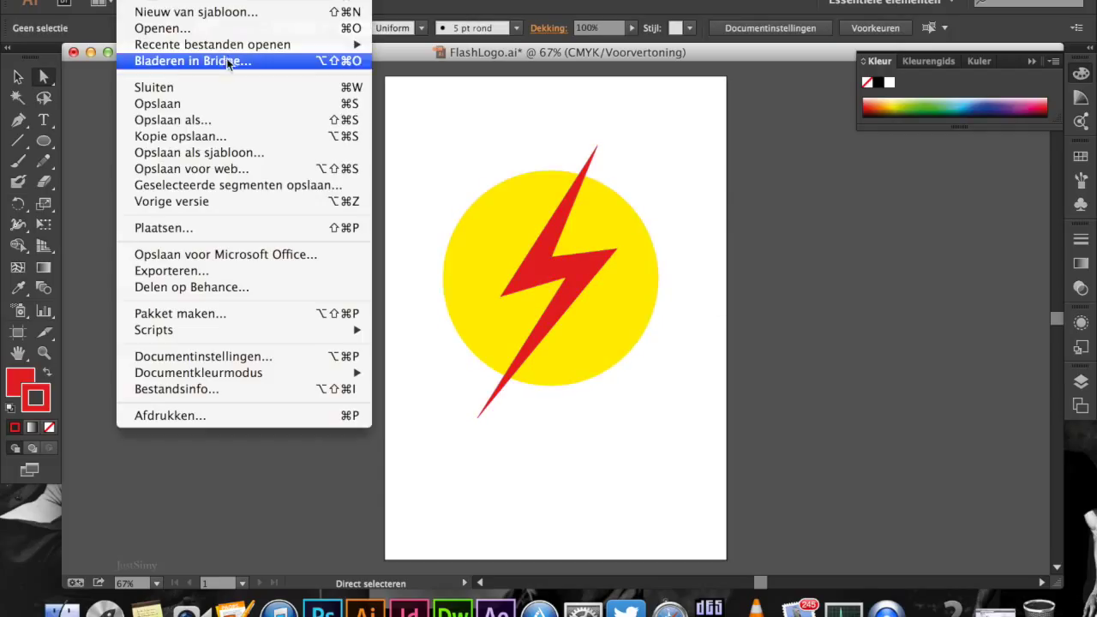
{"action": "left_click", "coordinate": [197, 121]}
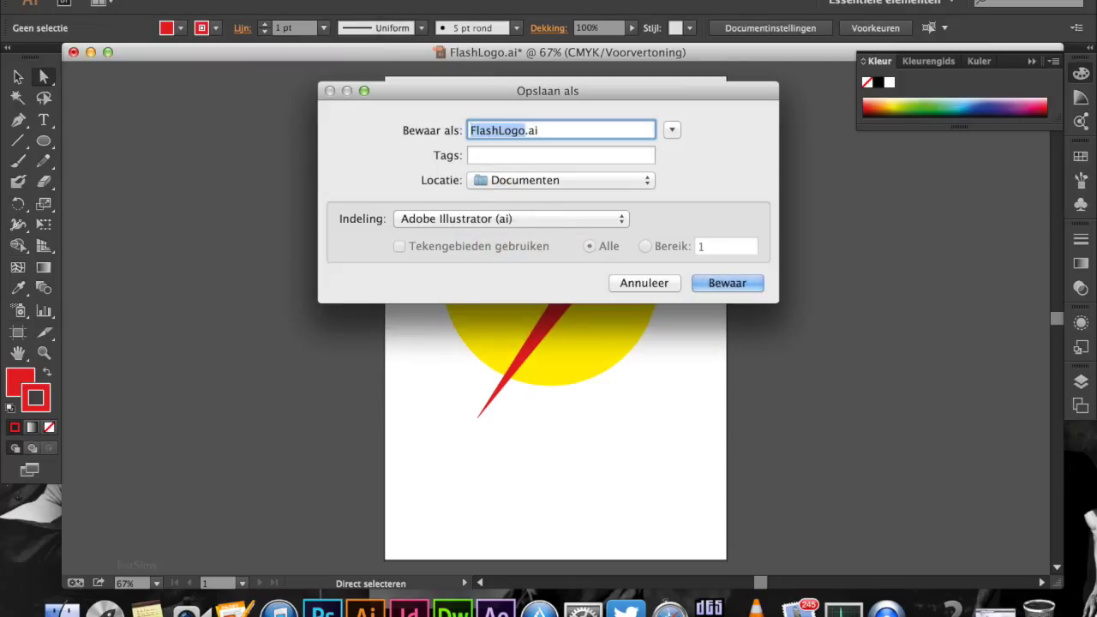
{"action": "key", "text": "BackSpace"}
{"action": "type", "text": "Reversed"}
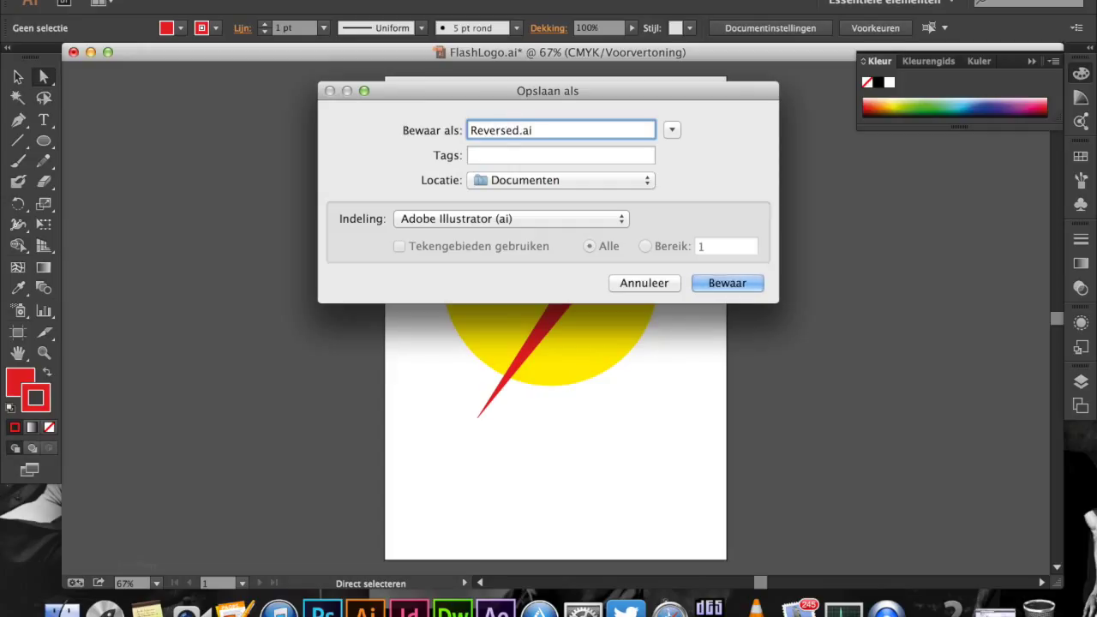
{"action": "type", "text": "FlashLogo"}
{"action": "left_click", "coordinate": [729, 284]}
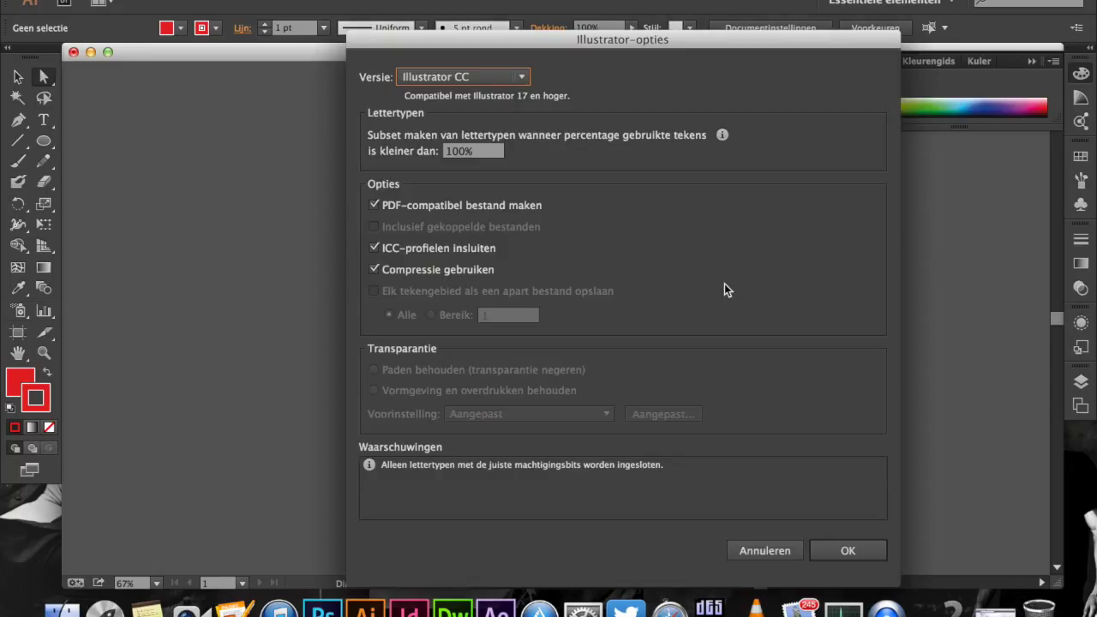
{"action": "left_click", "coordinate": [497, 77]}
{"action": "left_click", "coordinate": [448, 137]}
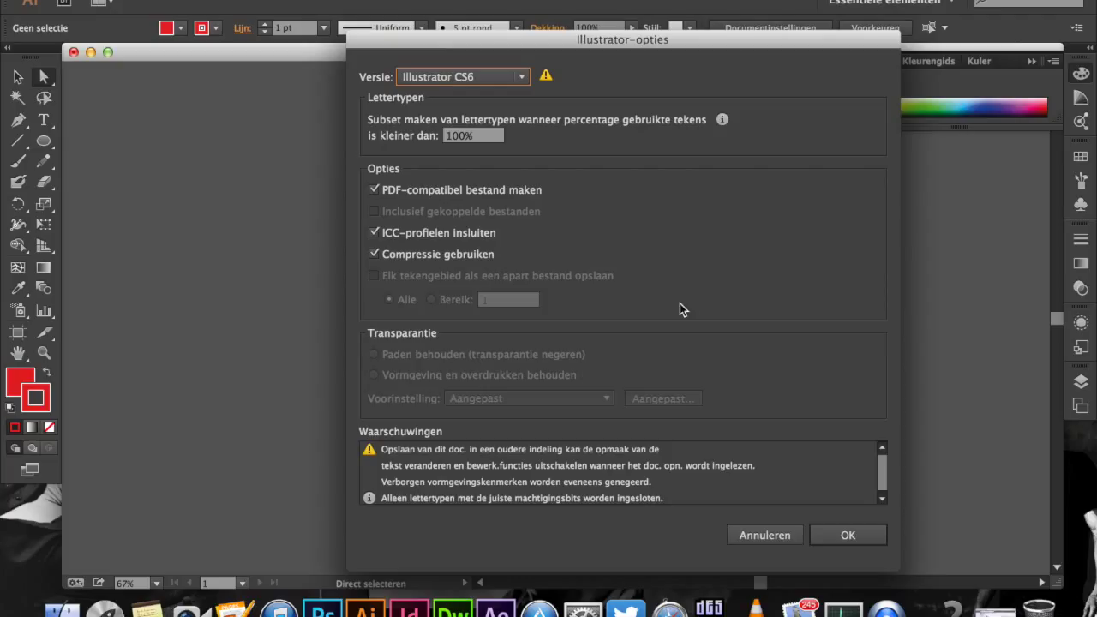
{"action": "left_click", "coordinate": [848, 535]}
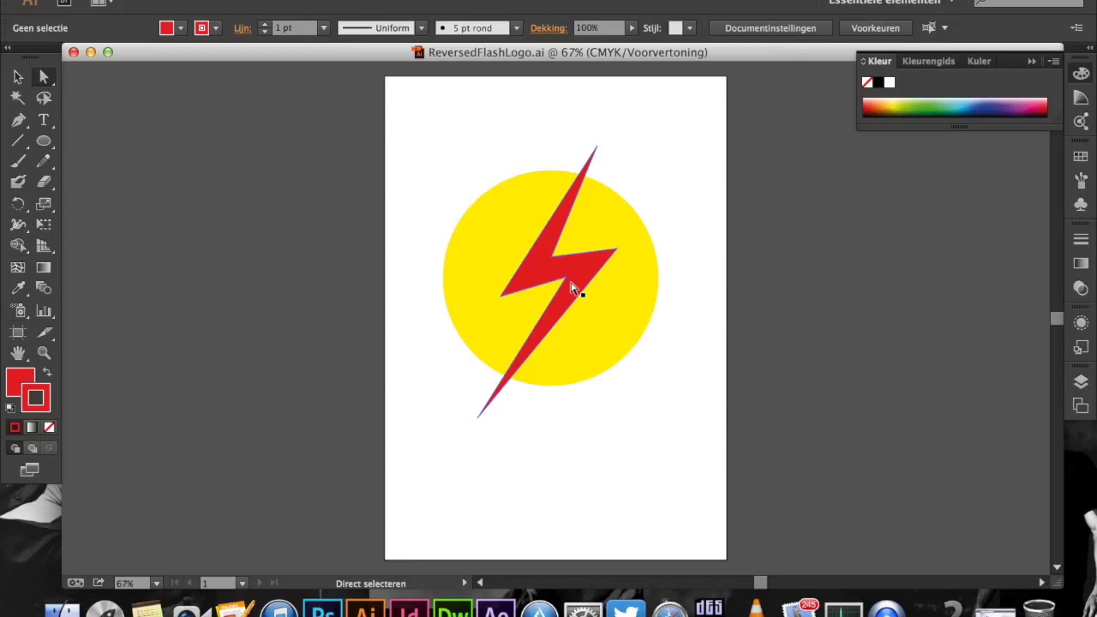
{"action": "left_click", "coordinate": [628, 422]}
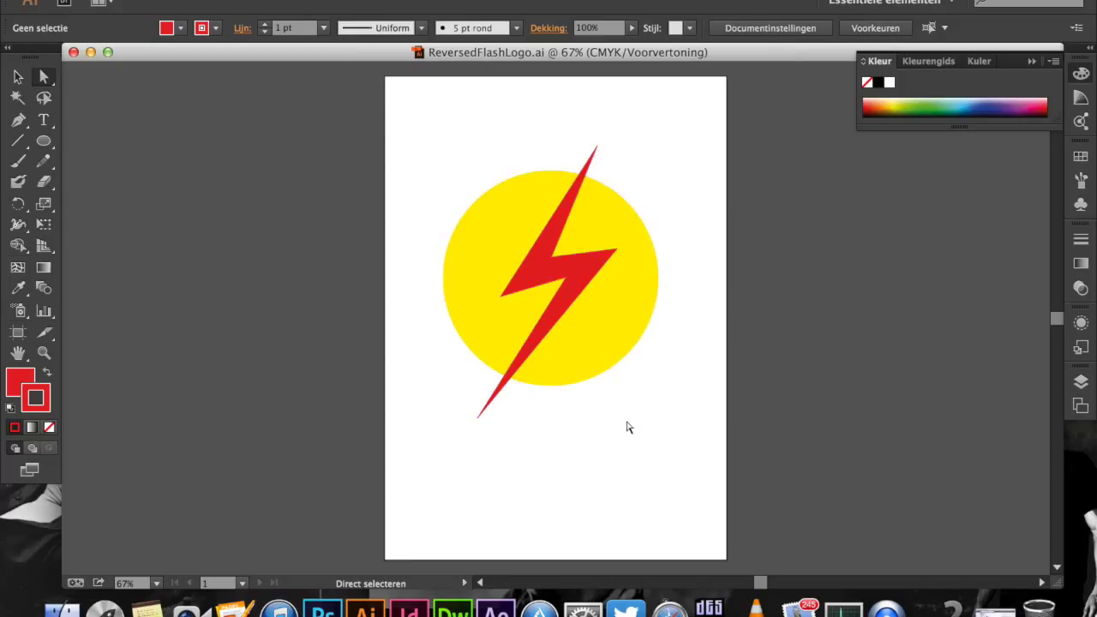